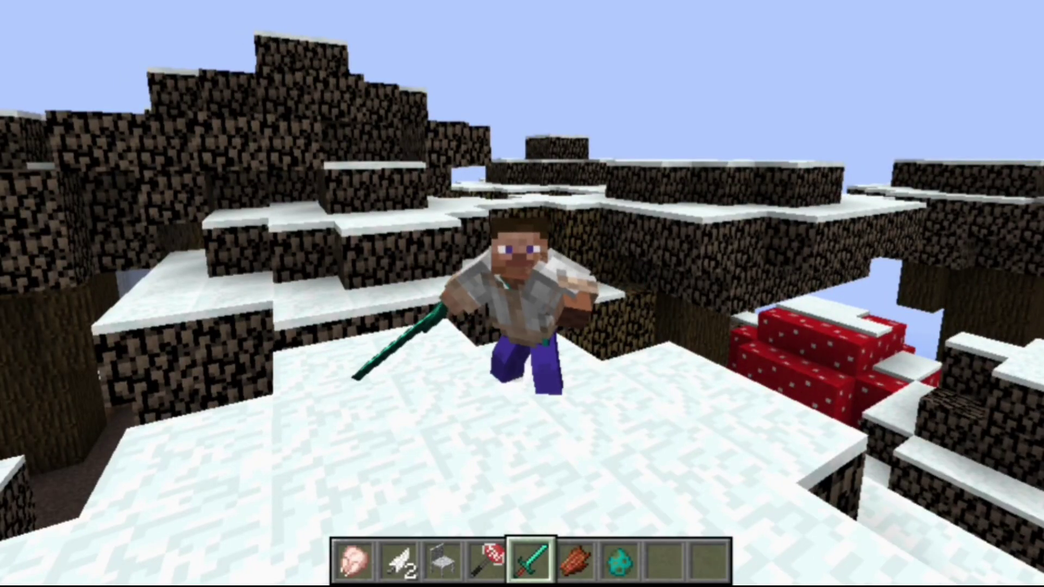
pyautogui.press('4')
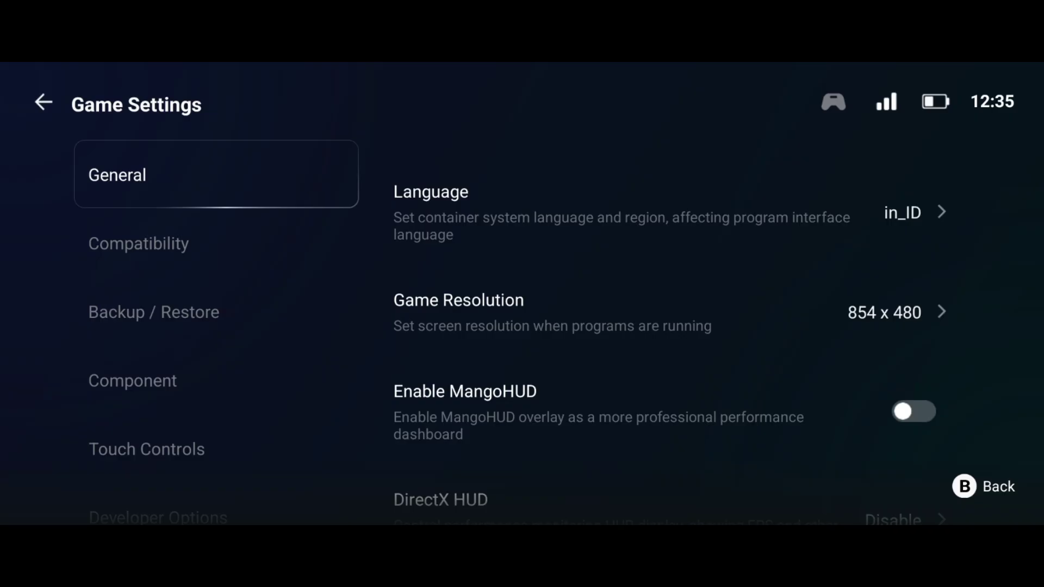
# - Set the game resolution to 1366 x 768 in the general game settings
pyautogui.click(458, 304)
pyautogui.scroll(-4, 786, 294)
pyautogui.scroll(2, 786, 294)
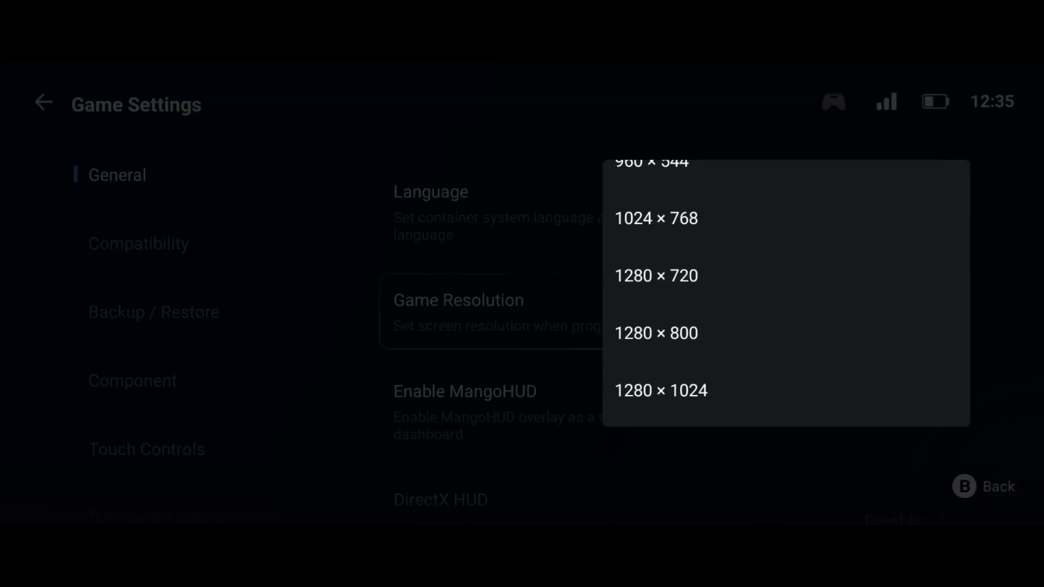
pyautogui.scroll(-2, 786, 294)
pyautogui.click(656, 286)
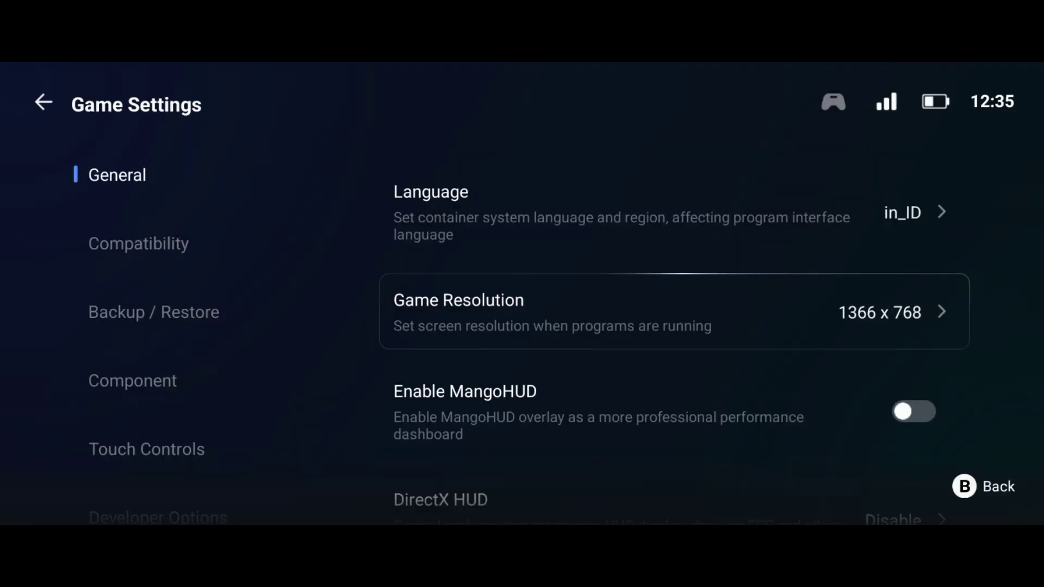
# - Review the compatibility settings, including the compatibility layer, DXVK, VKD3D and CPU translator versions, and the component settings
pyautogui.scroll(-2, 674, 348)
pyautogui.click(139, 243)
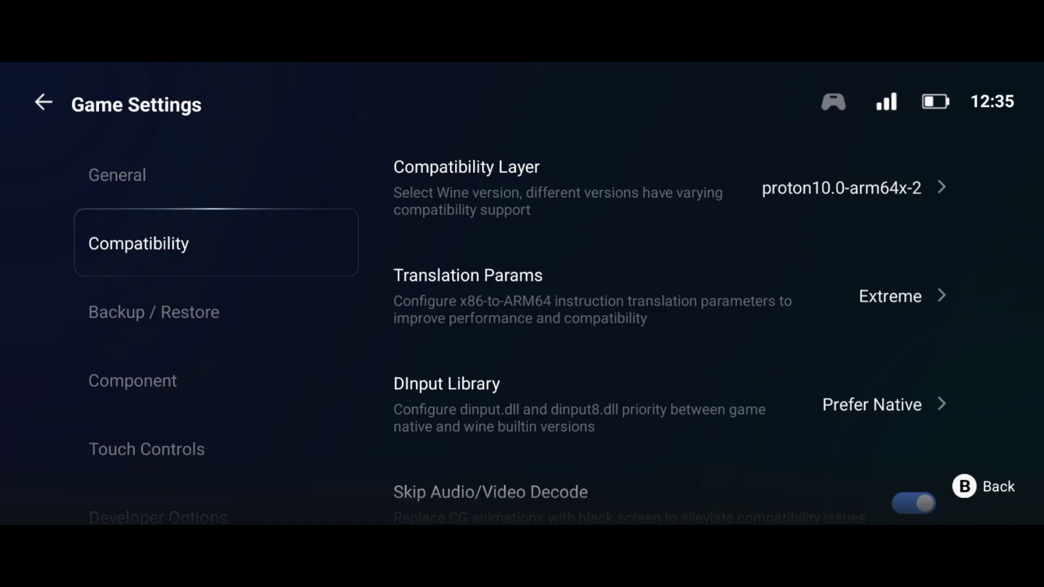
pyautogui.click(786, 182)
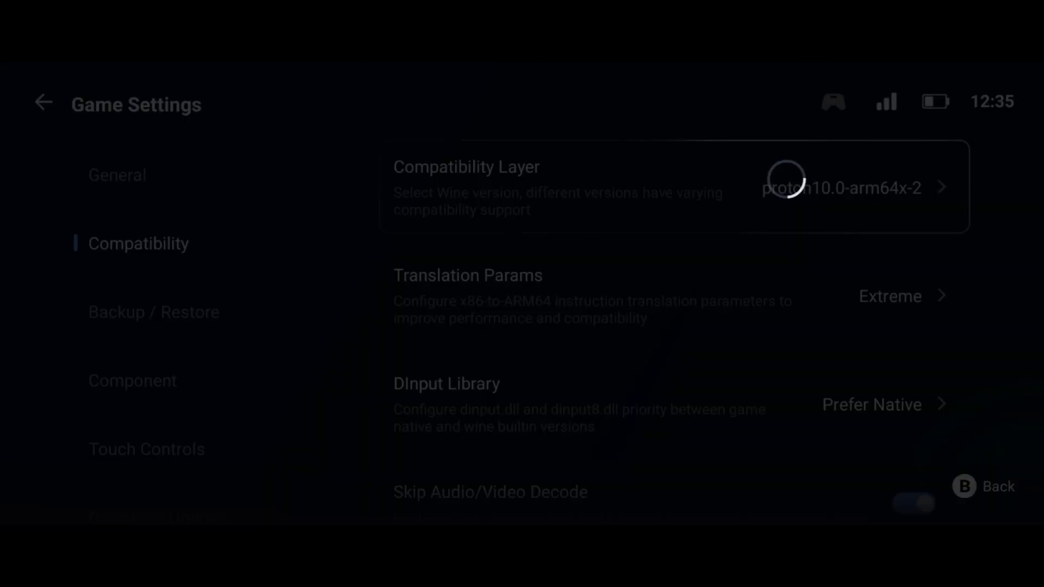
pyautogui.press('Escape')
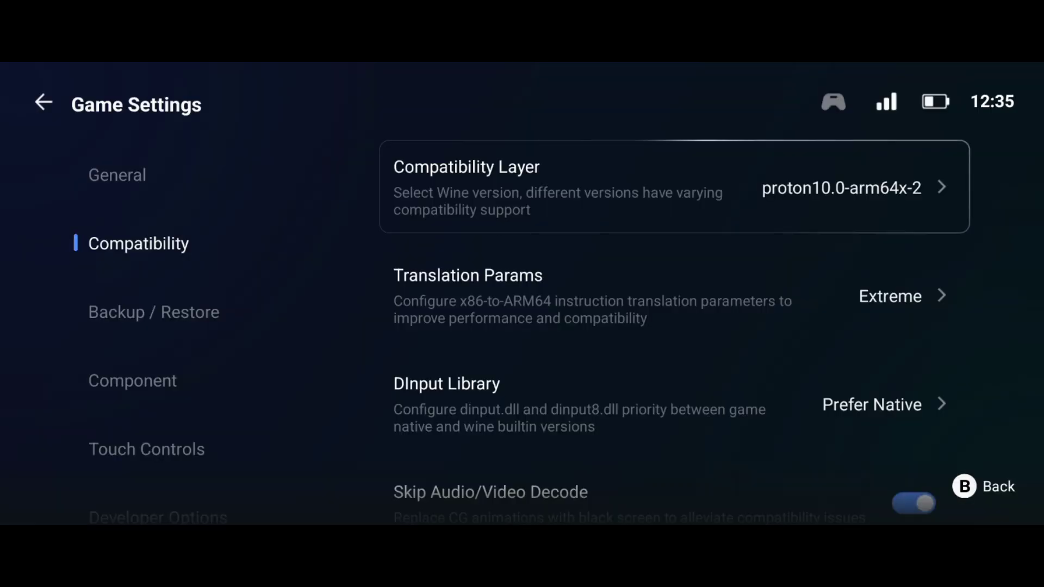
pyautogui.scroll(-10, 669, 332)
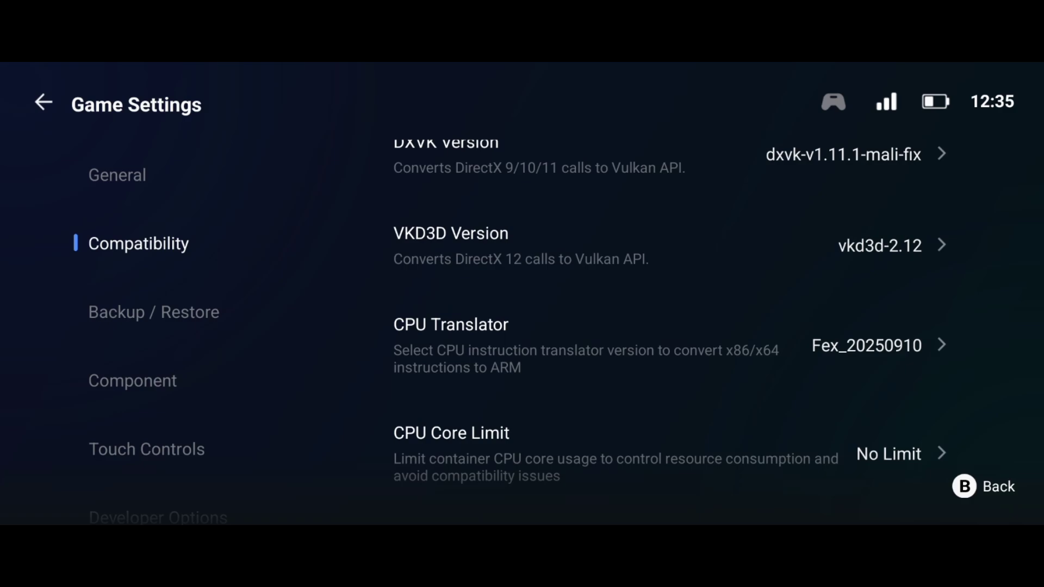
pyautogui.press('Down')
pyautogui.press('Left')
pyautogui.press('Down')
pyautogui.press('Down')
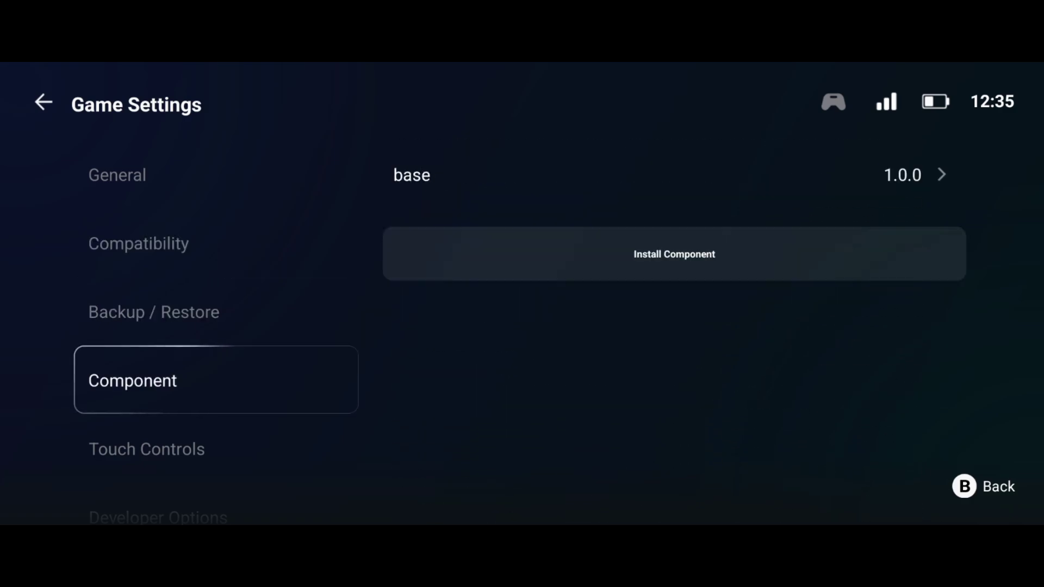
pyautogui.press('Down')
pyautogui.press('Escape')
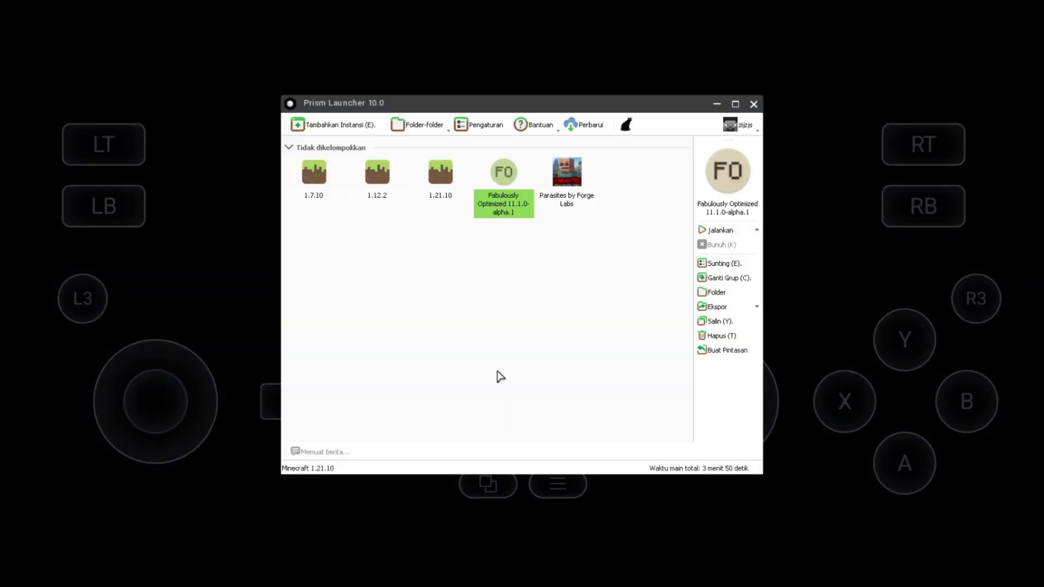
# - In Prism Launcher, switch to no default account and open the account management settings
pyautogui.click(746, 133)
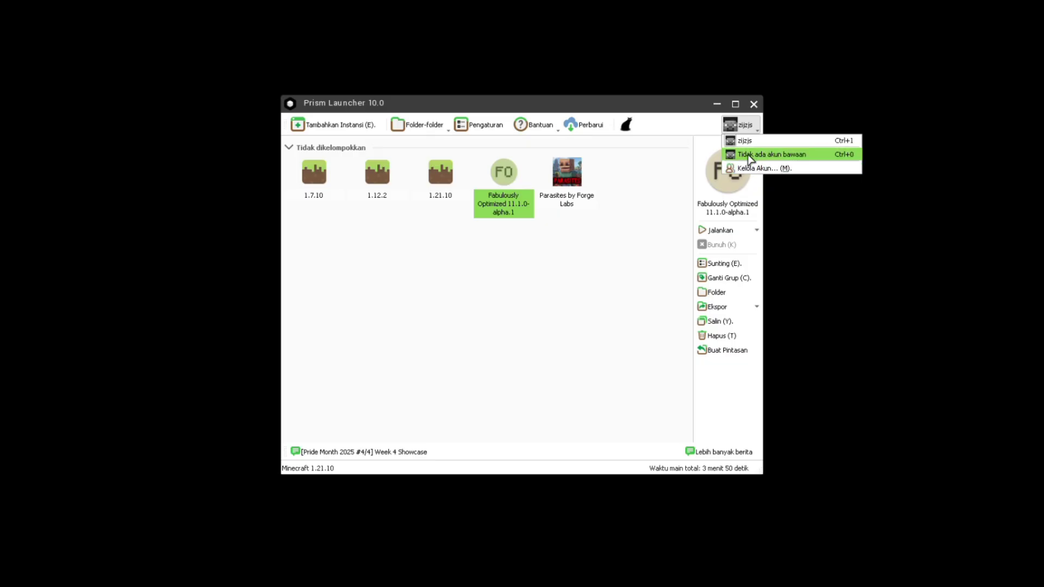
pyautogui.click(756, 155)
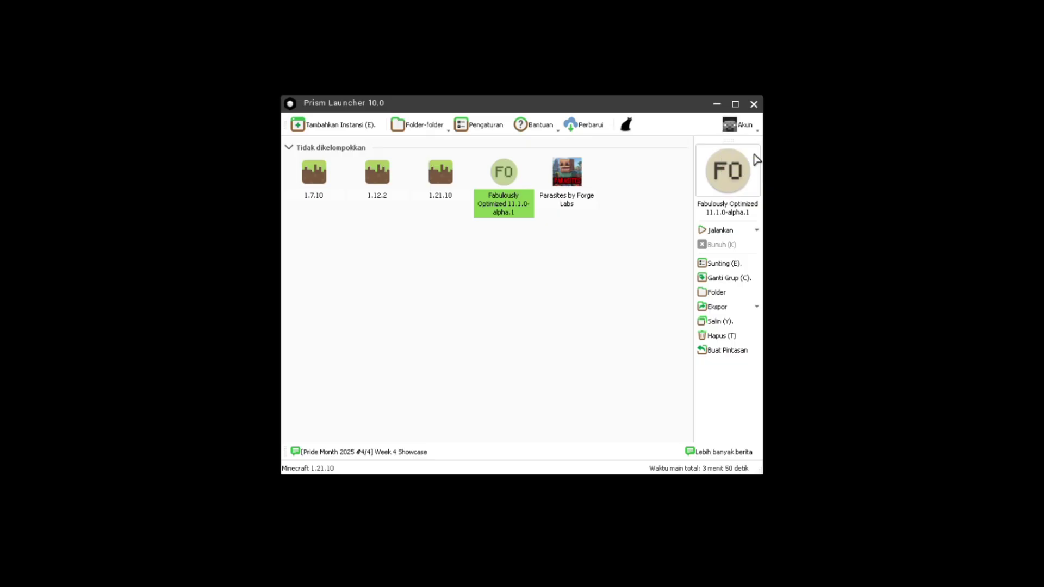
pyautogui.click(741, 128)
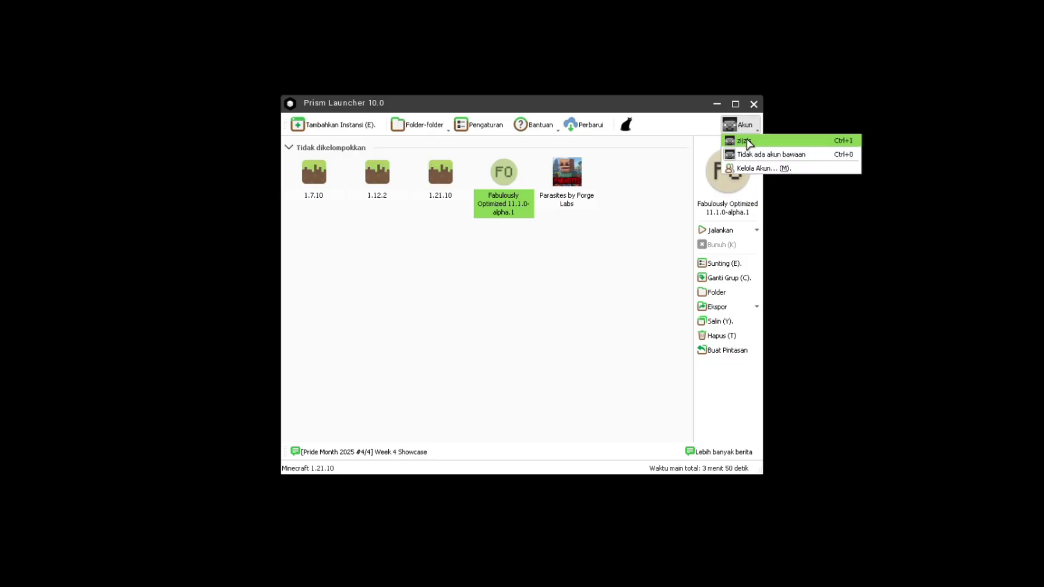
pyautogui.click(752, 170)
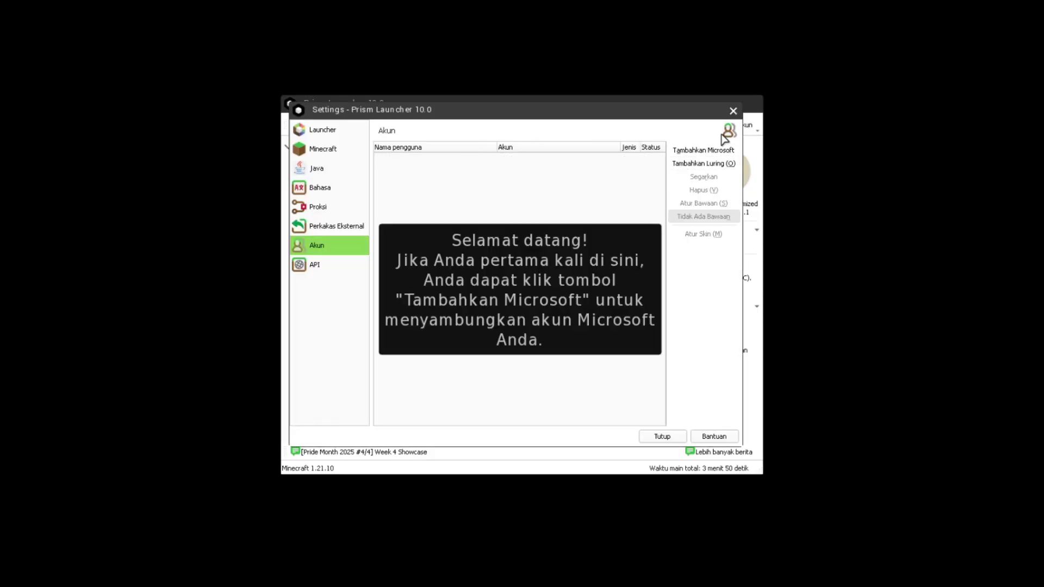
# - Add an offline account with the username indoonepiece, allowing long usernames, and close the settings
pyautogui.click(709, 164)
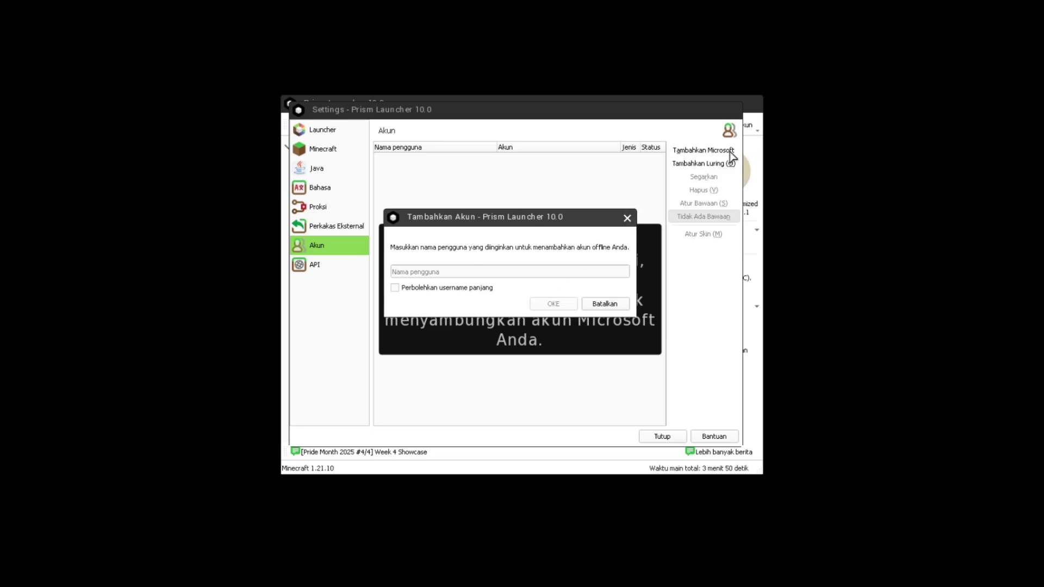
pyautogui.click(433, 272)
pyautogui.press('Escape')
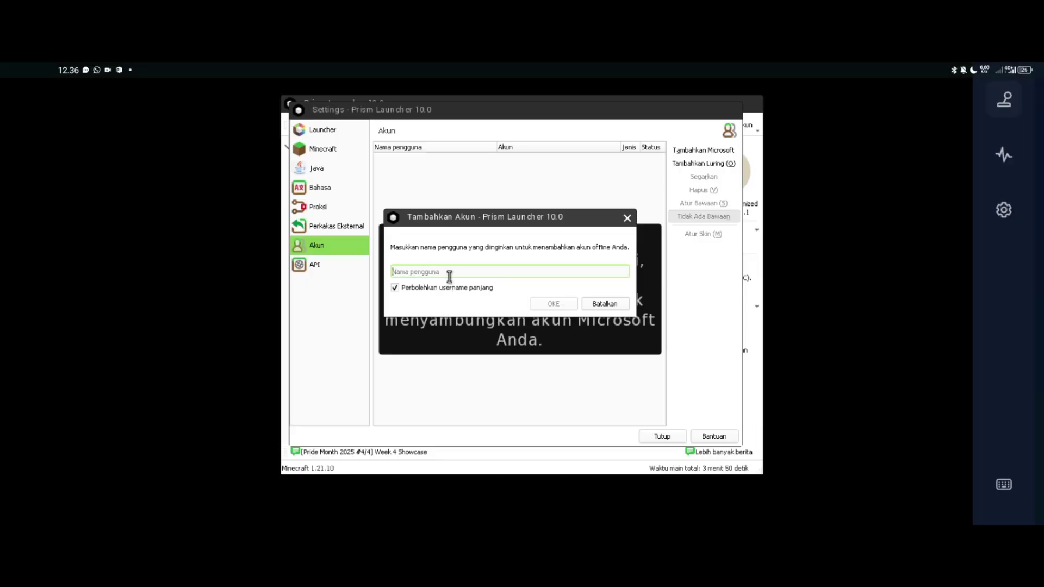
pyautogui.click(790, 484)
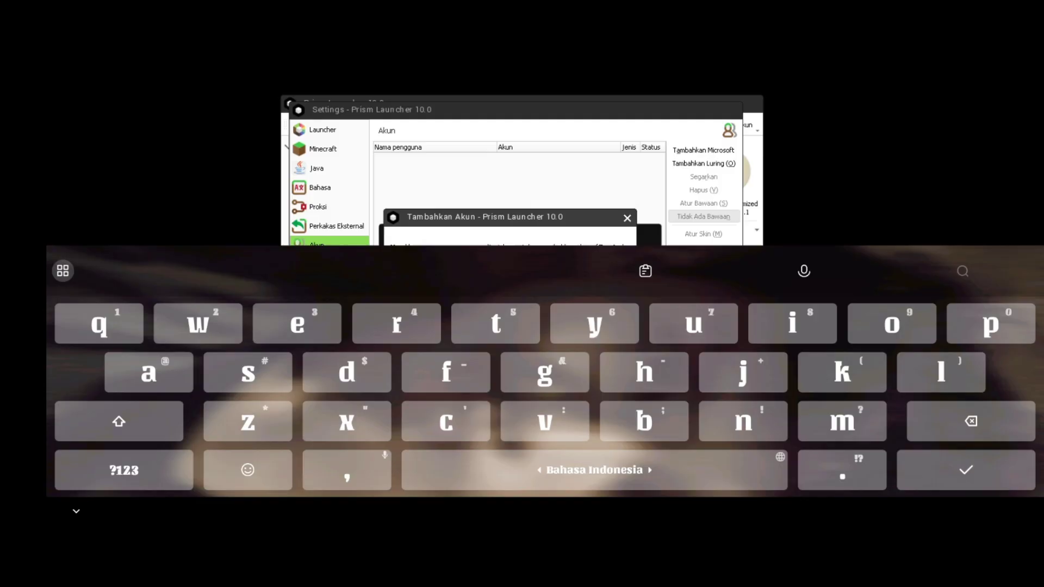
pyautogui.write('indoone')
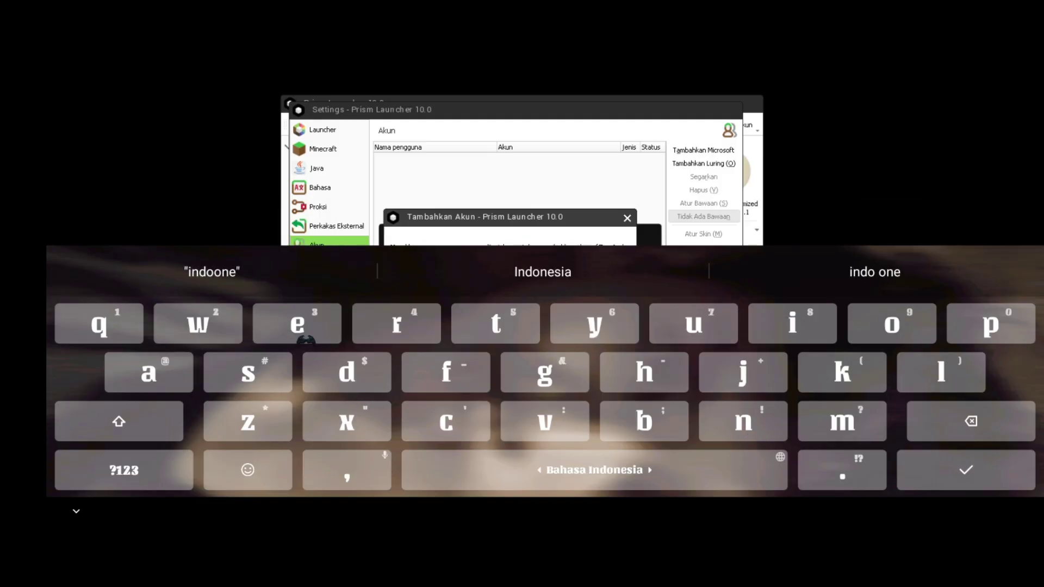
pyautogui.write('piece')
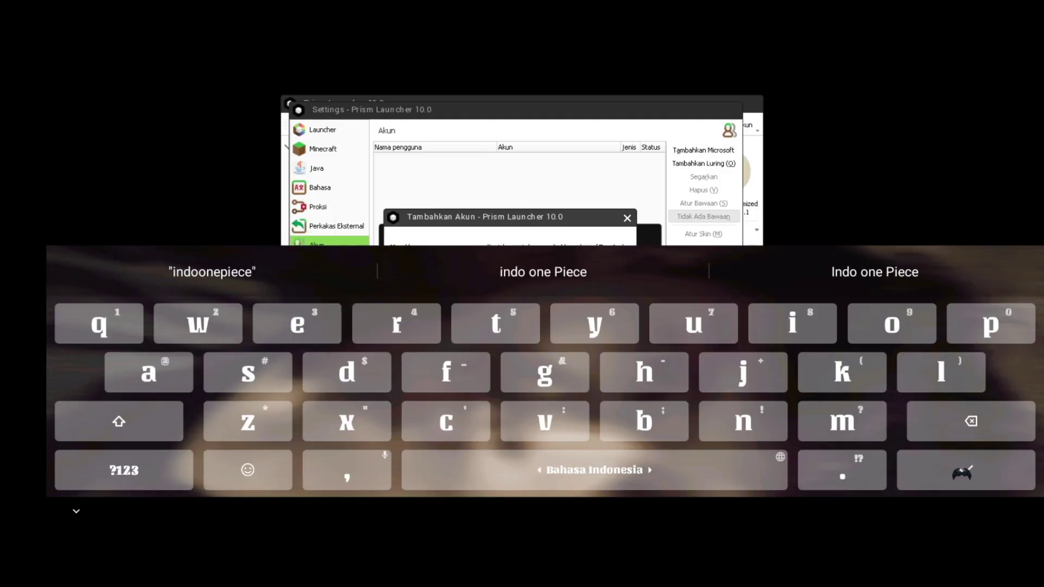
pyautogui.press('Return')
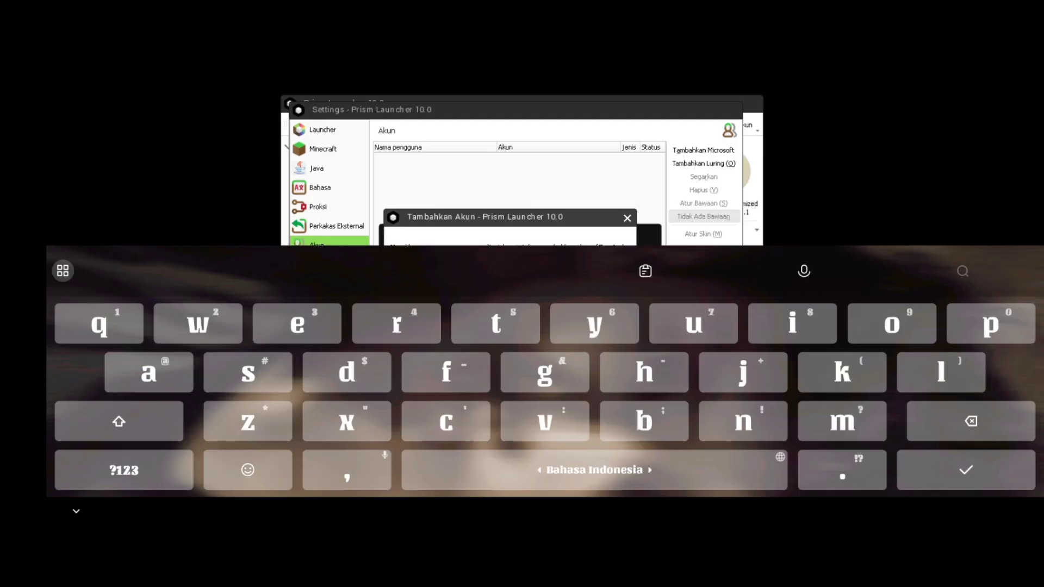
pyautogui.press('Escape')
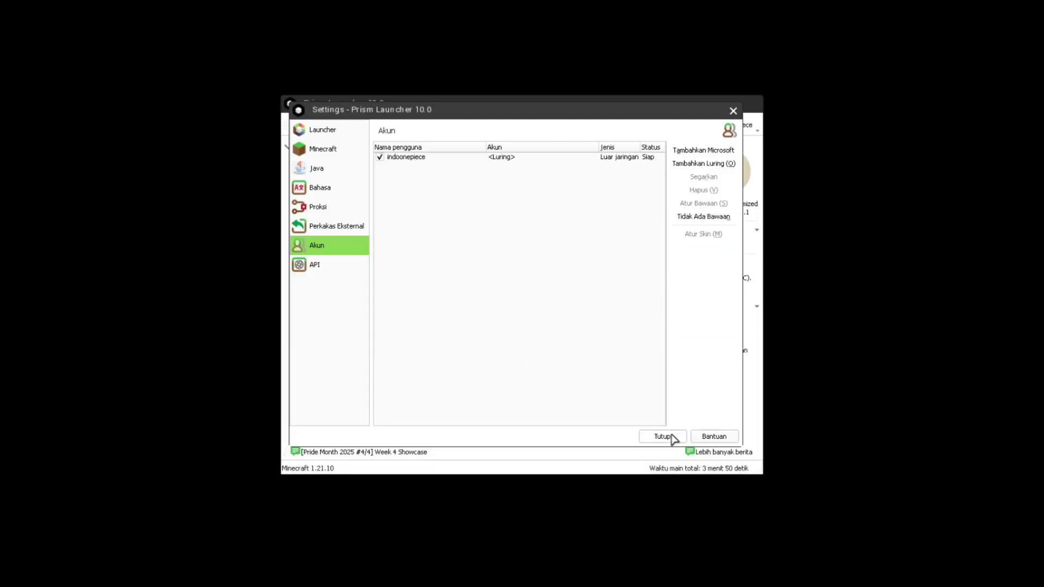
pyautogui.click(662, 437)
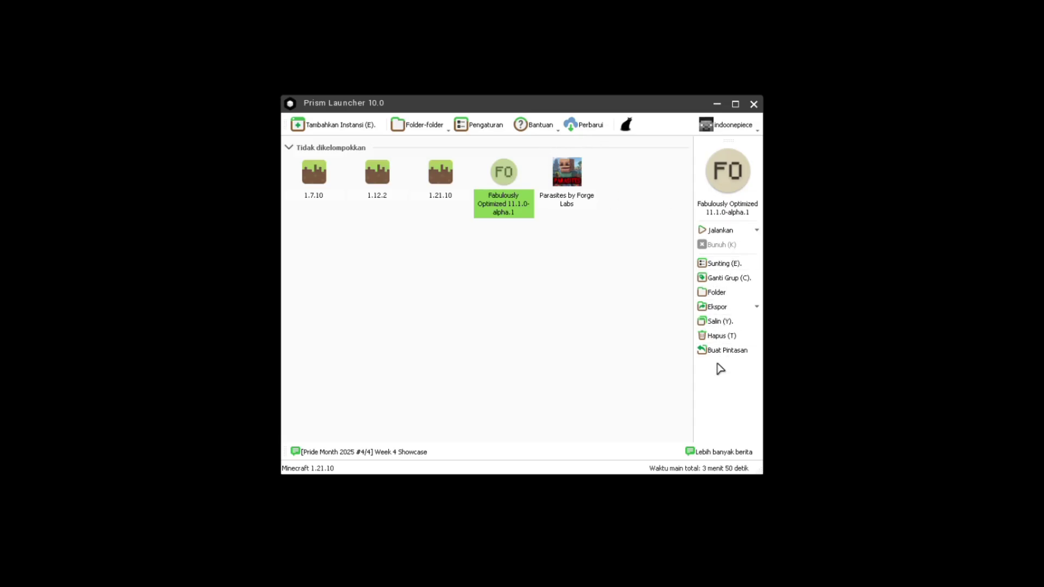
# - Auto-detect the Java installations in the launcher's Java settings and choose version 1.8.0_51
pyautogui.click(469, 127)
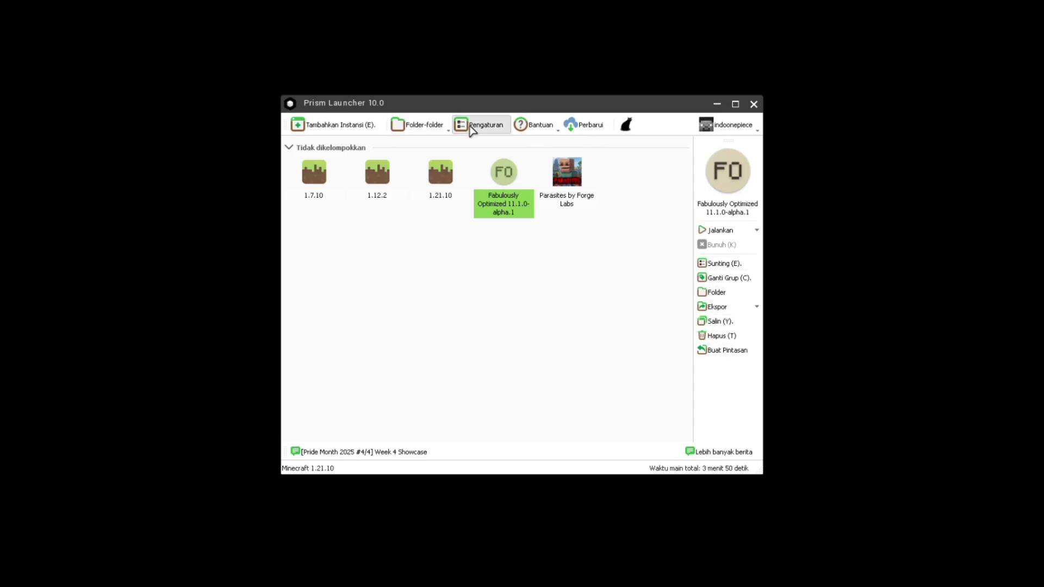
pyautogui.press('Down')
pyautogui.press('Down')
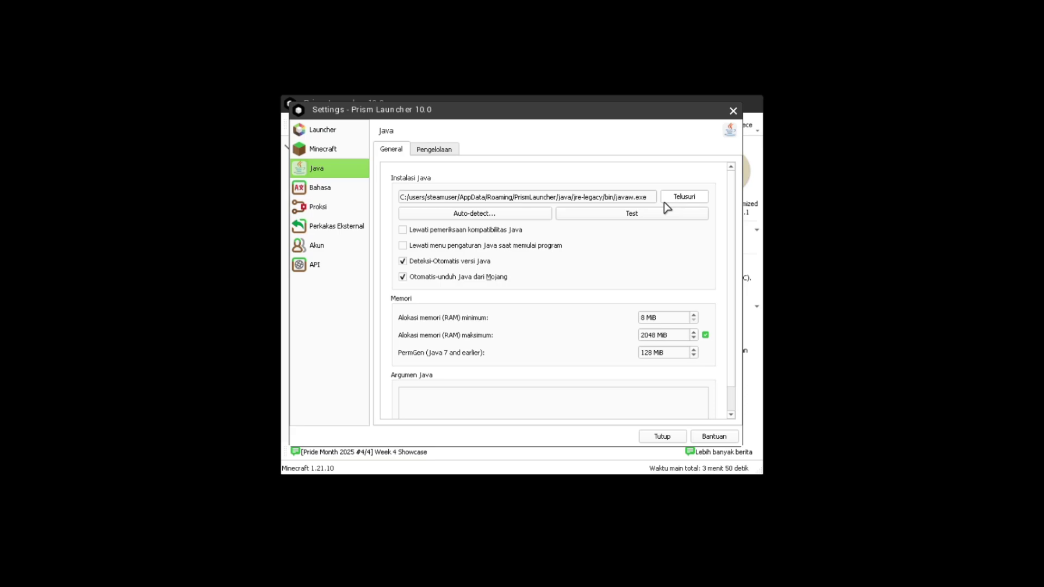
pyautogui.click(504, 217)
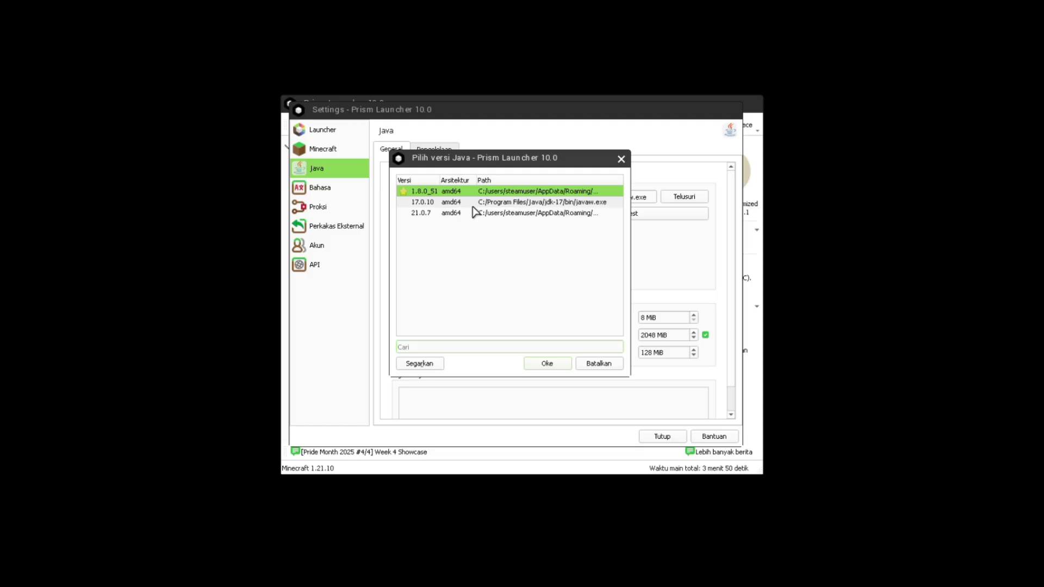
pyautogui.click(562, 367)
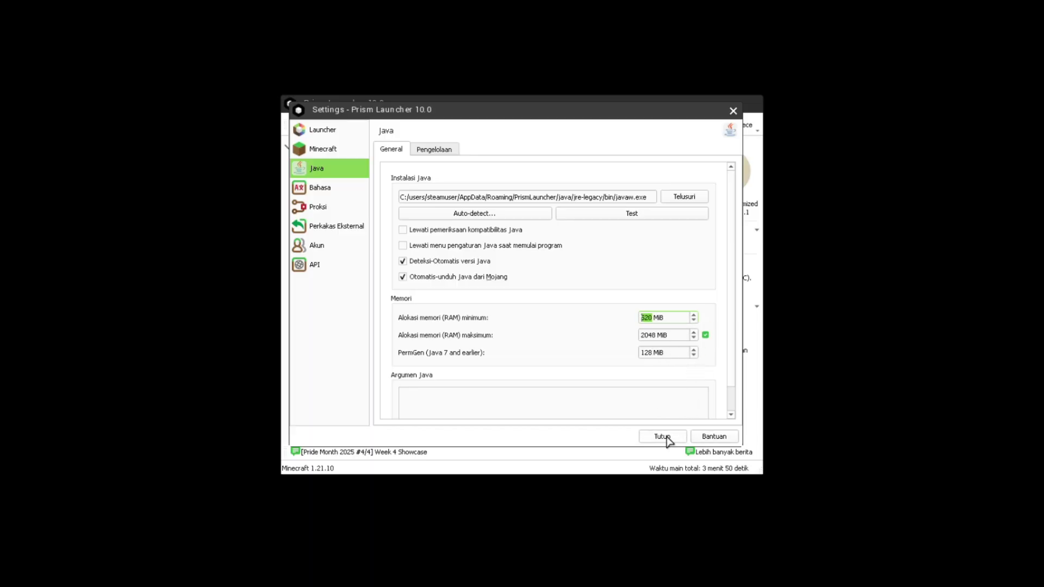
# - Check the general and tweak options in the launcher's Minecraft settings, and close the settings
pyautogui.click(326, 152)
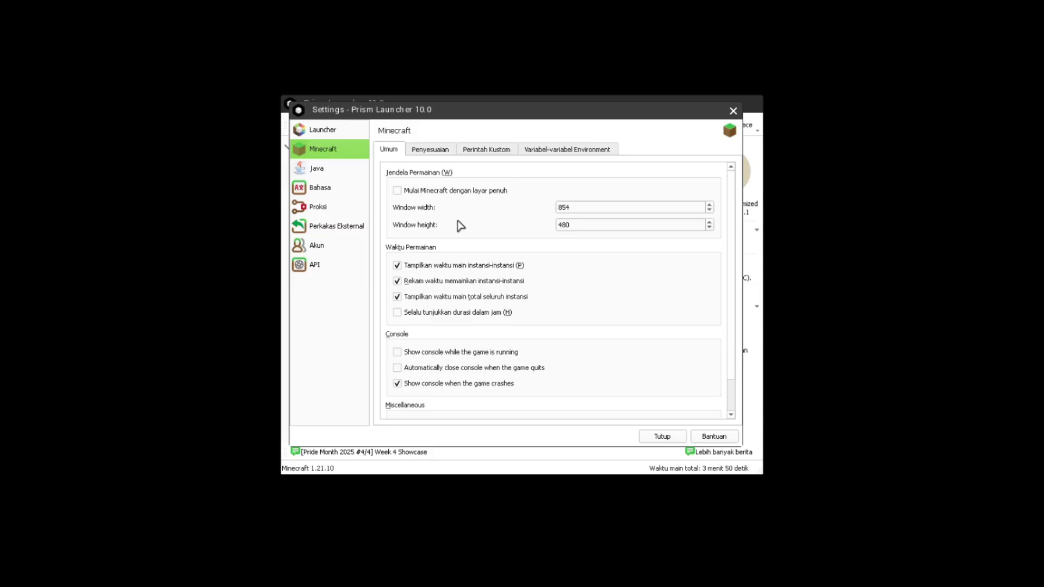
pyautogui.click(429, 151)
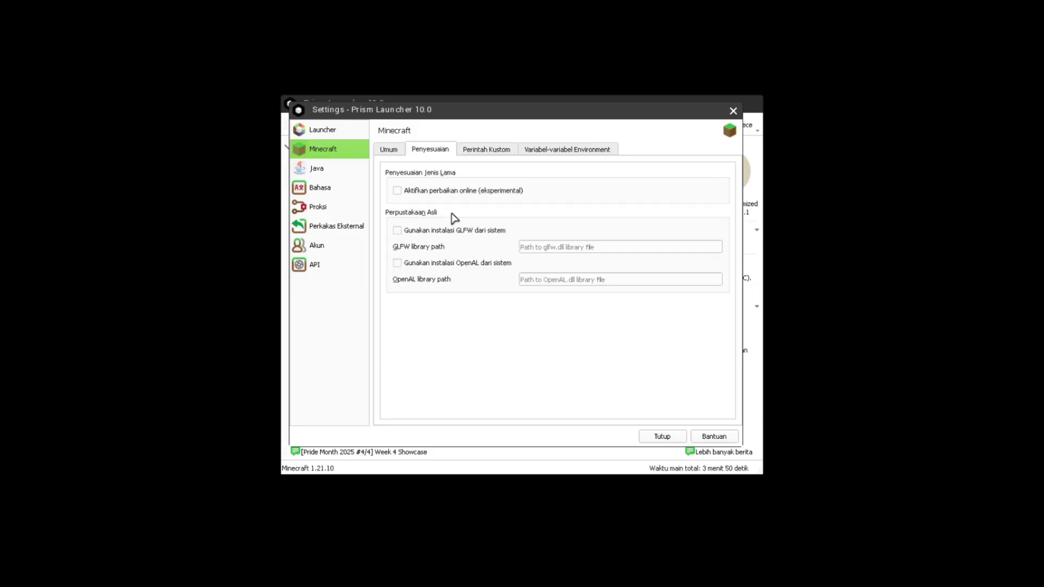
pyautogui.click(661, 437)
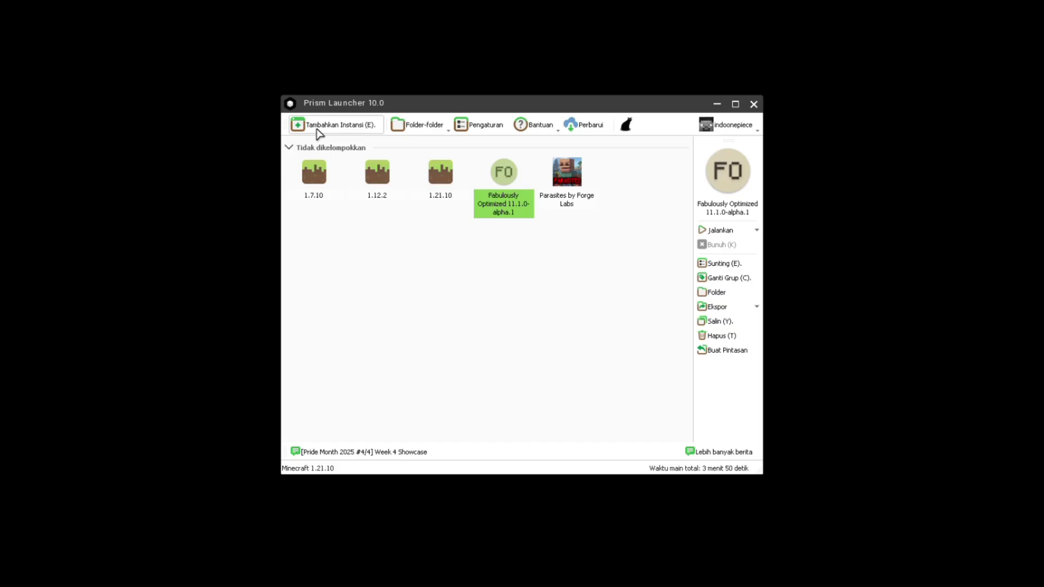
# - Create a new instance from the Winter Zombies modpack on Modrinth and launch it
pyautogui.click(320, 134)
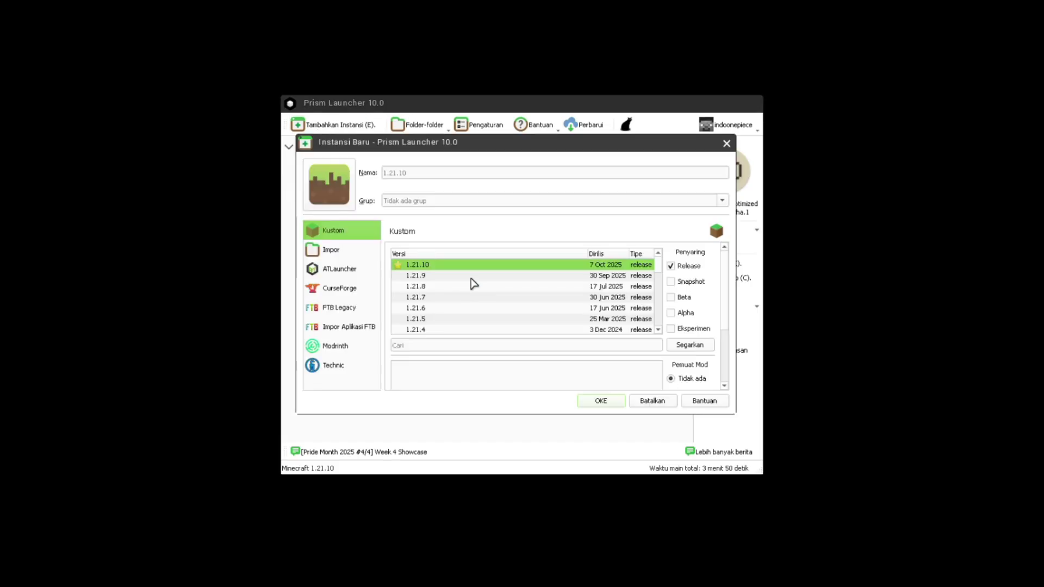
pyautogui.click(335, 346)
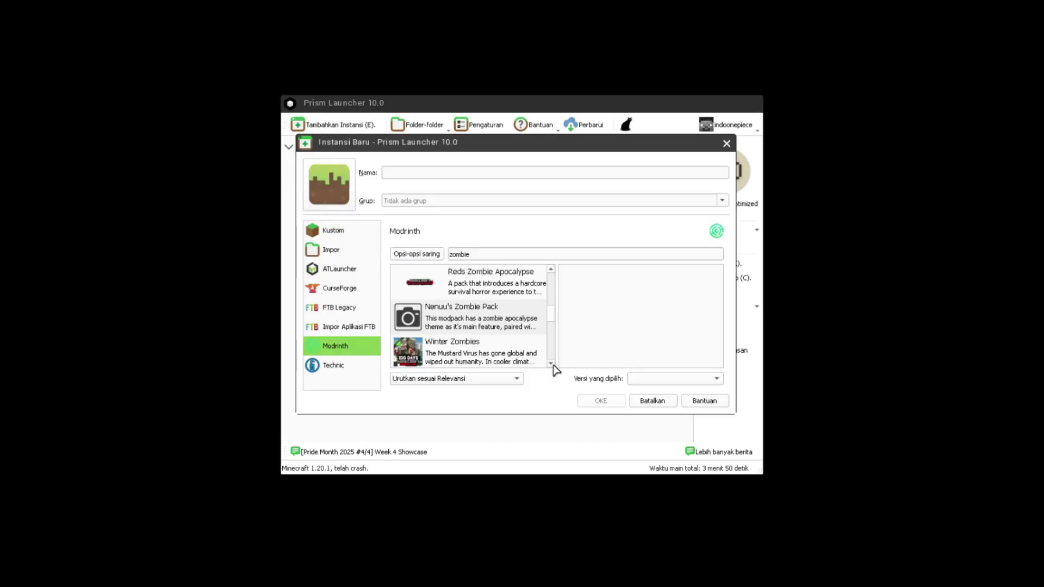
pyautogui.click(486, 328)
pyautogui.click(603, 403)
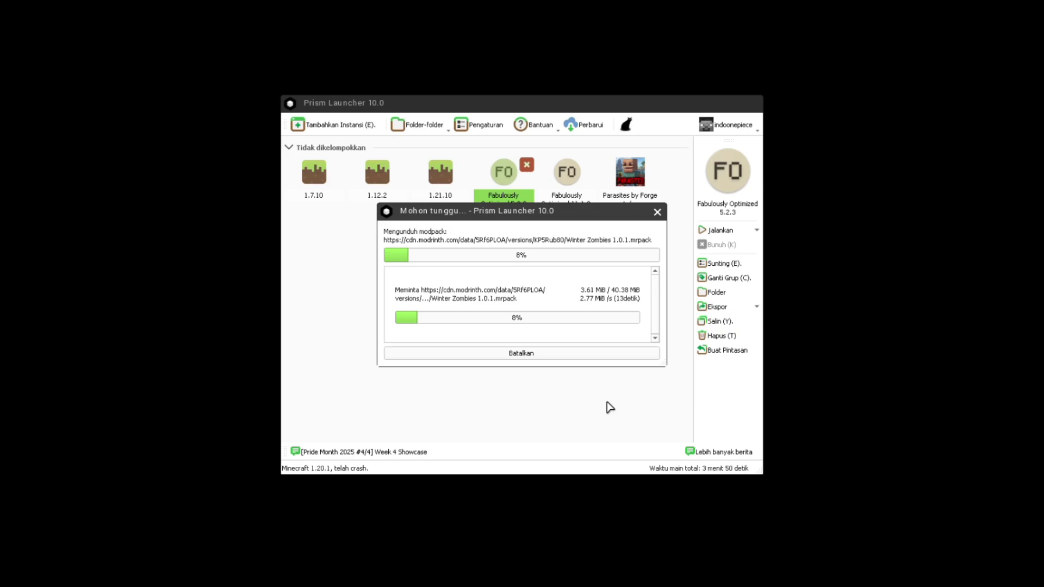
pyautogui.click(717, 231)
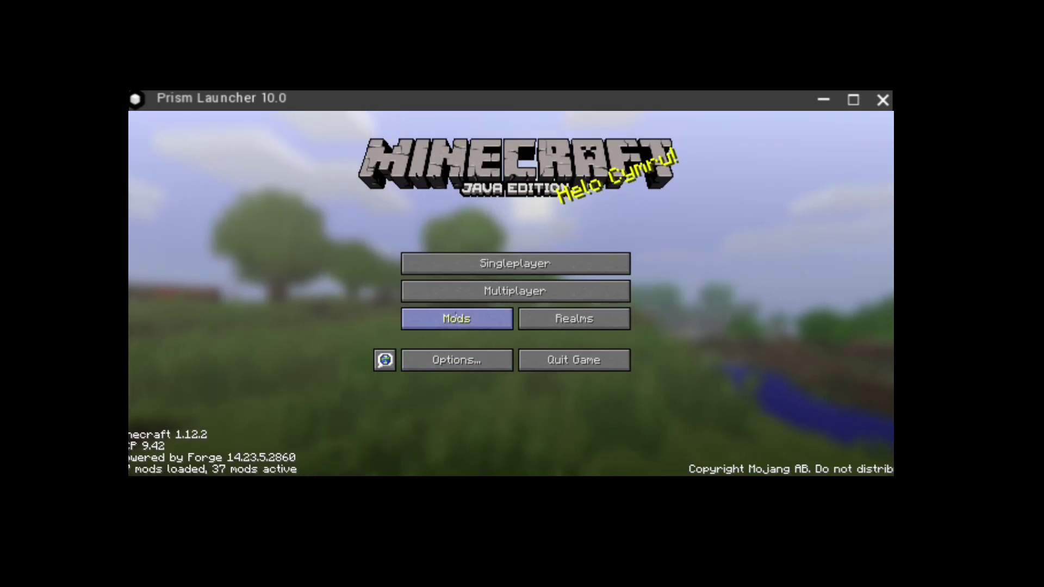
# - Examine the list of loaded mods in the Minecraft main menu down to its end, and close it
pyautogui.click(456, 317)
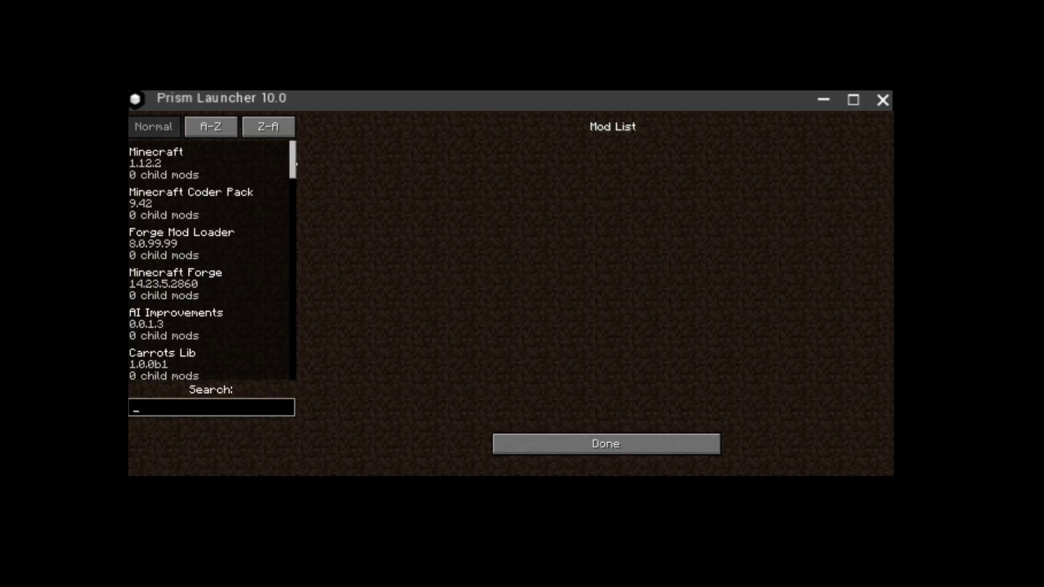
pyautogui.moveTo(296, 163); pyautogui.dragTo(388, 408)
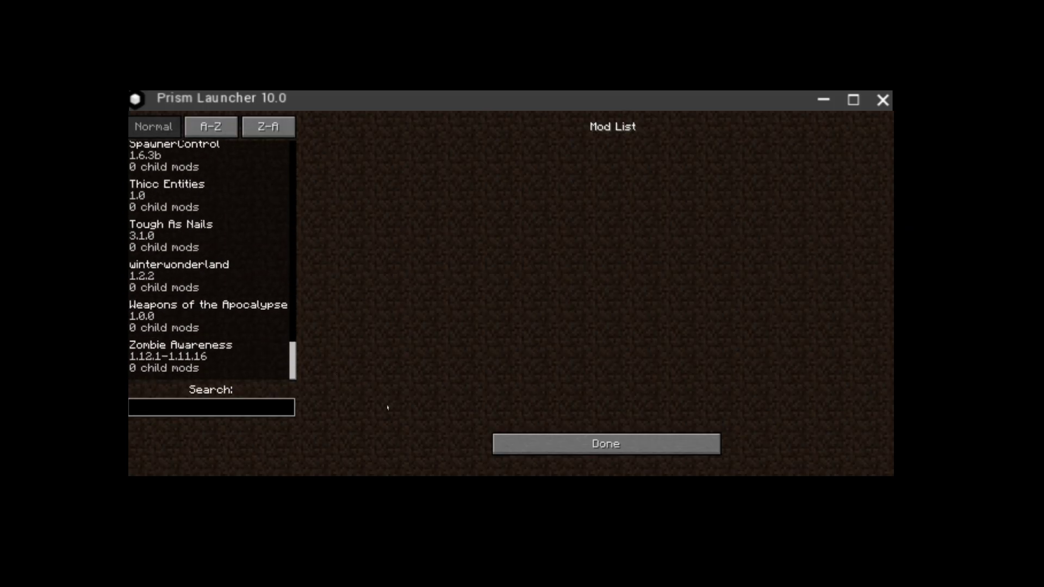
pyautogui.click(546, 440)
# - Set the field of view to 79 in the Minecraft options and go through the graphics and lighting options in the video settings
pyautogui.click(457, 359)
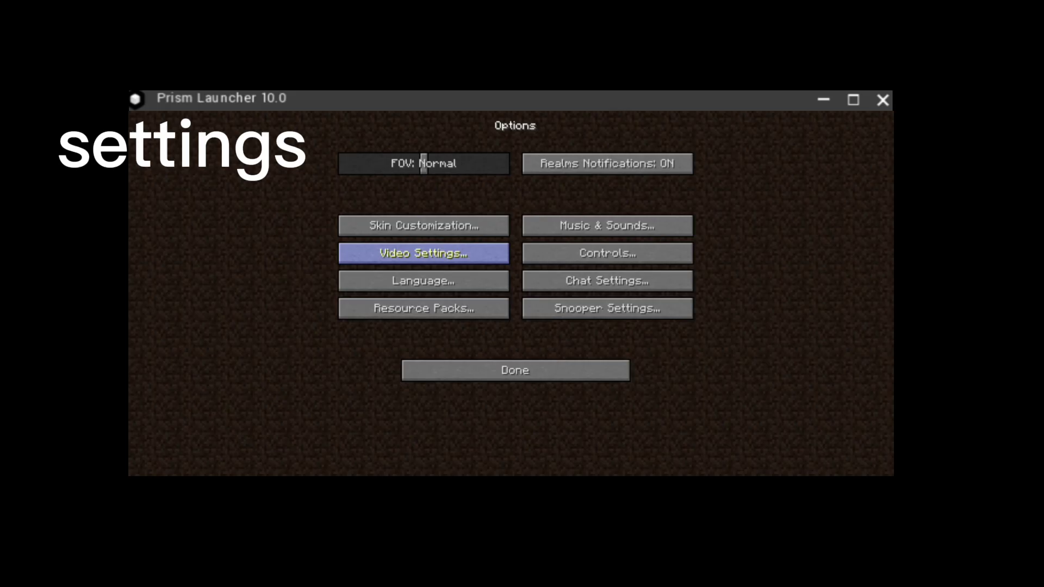
pyautogui.click(440, 164)
pyautogui.click(424, 253)
pyautogui.click(423, 157)
pyautogui.click(424, 185)
pyautogui.click(514, 456)
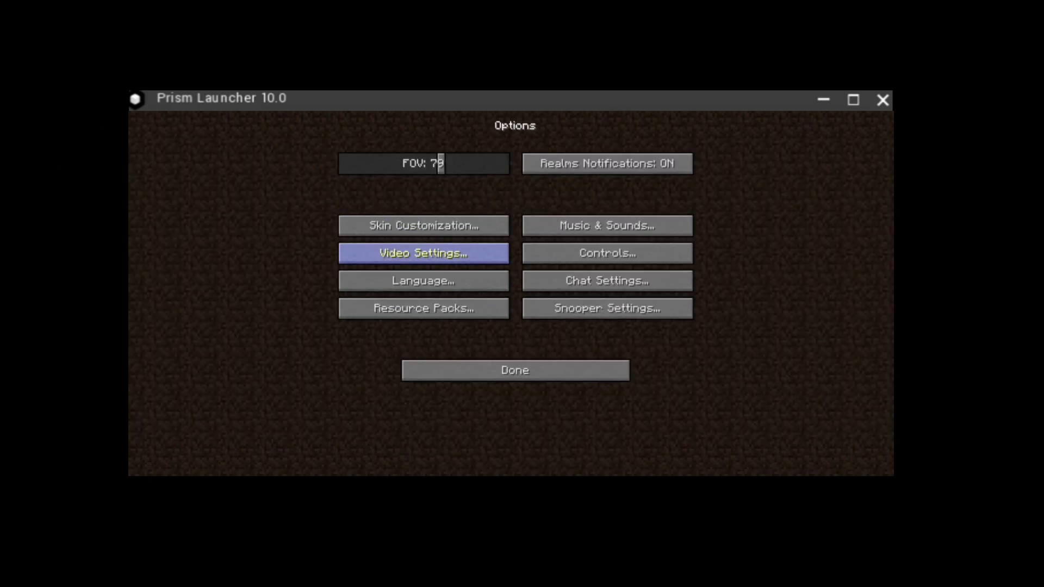
# - Check the video settings again and the resource packs, and return to the main menu
pyautogui.click(424, 253)
pyautogui.click(512, 455)
pyautogui.click(424, 308)
pyautogui.click(606, 433)
pyautogui.click(514, 370)
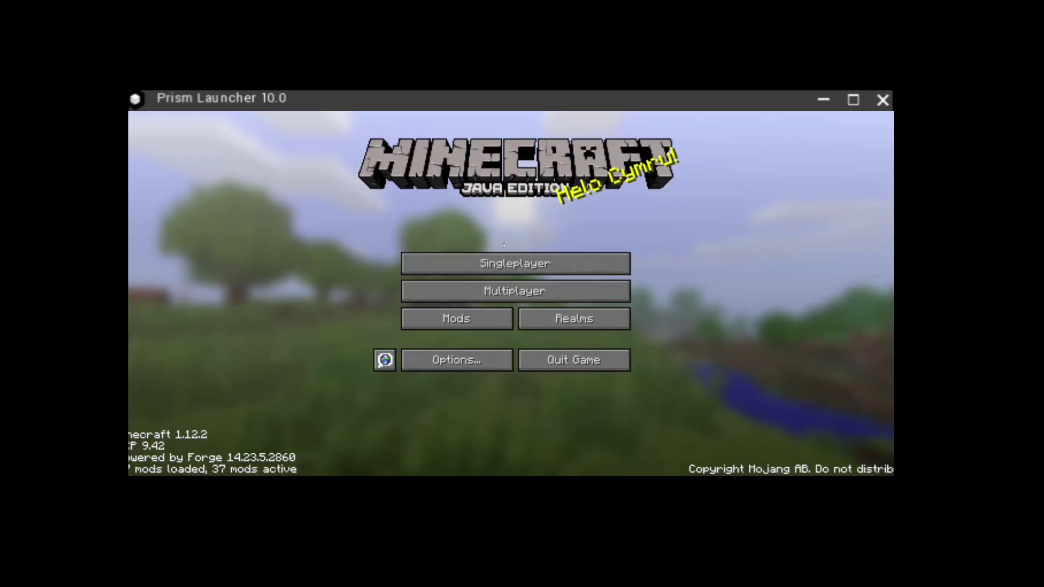
# - Create a singleplayer world named New World in Creative game mode
pyautogui.click(522, 264)
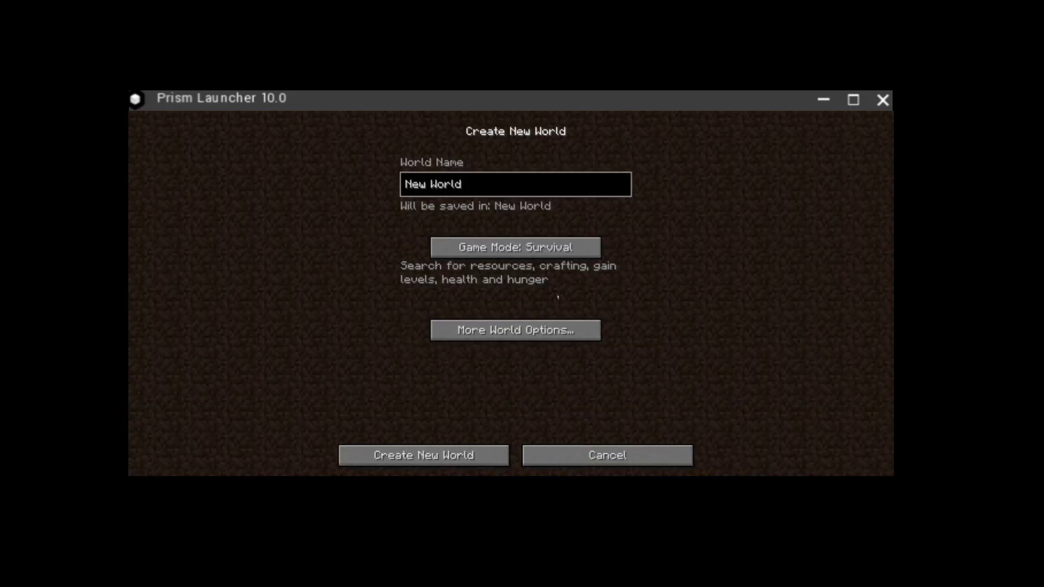
pyautogui.click(541, 252)
pyautogui.click(541, 252)
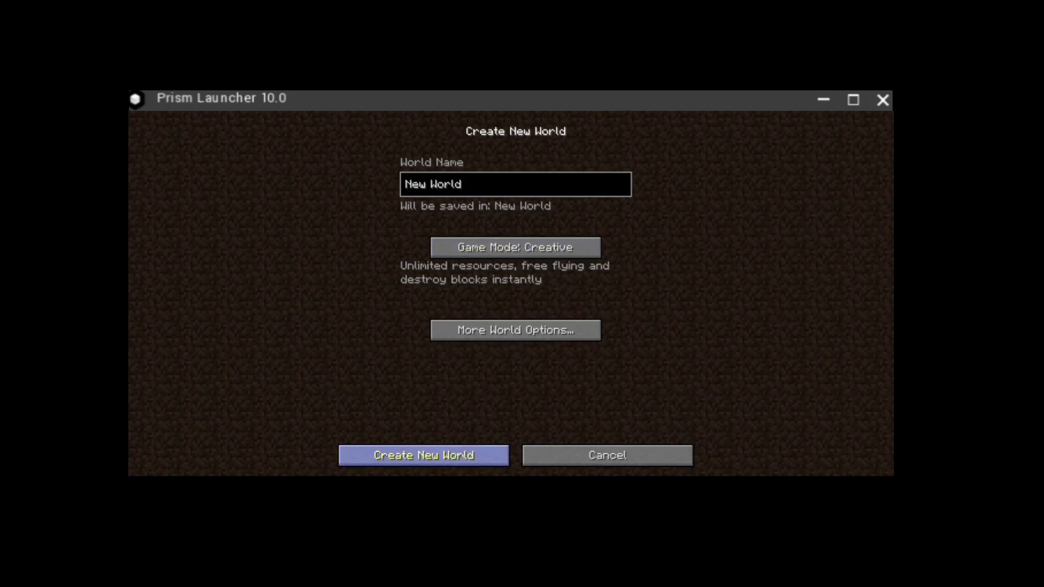
pyautogui.click(462, 456)
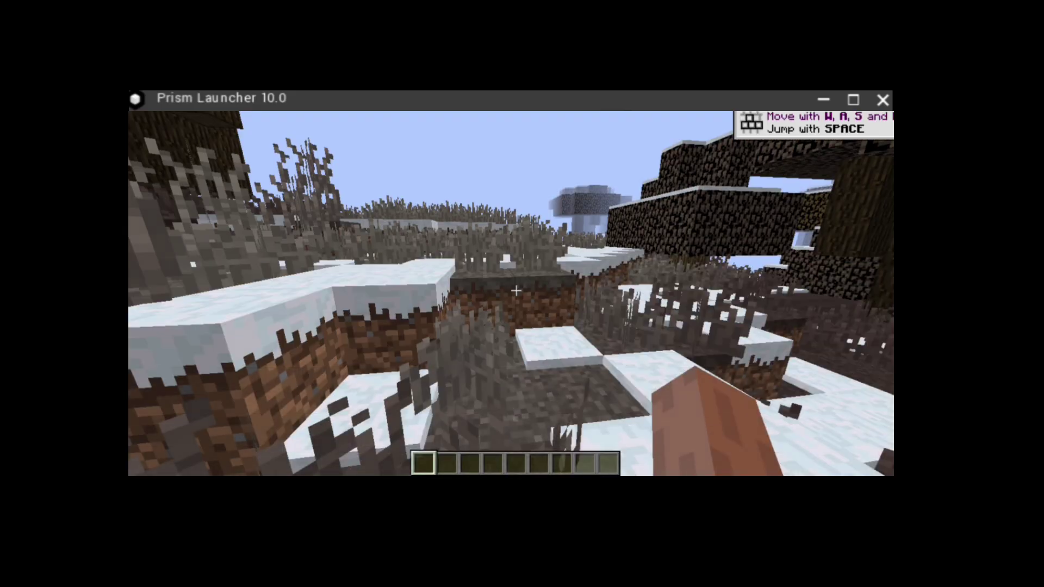
# - Try out the Diamond Longsword and the red-and-white weapon beside it in the hotbar
pyautogui.press('5')
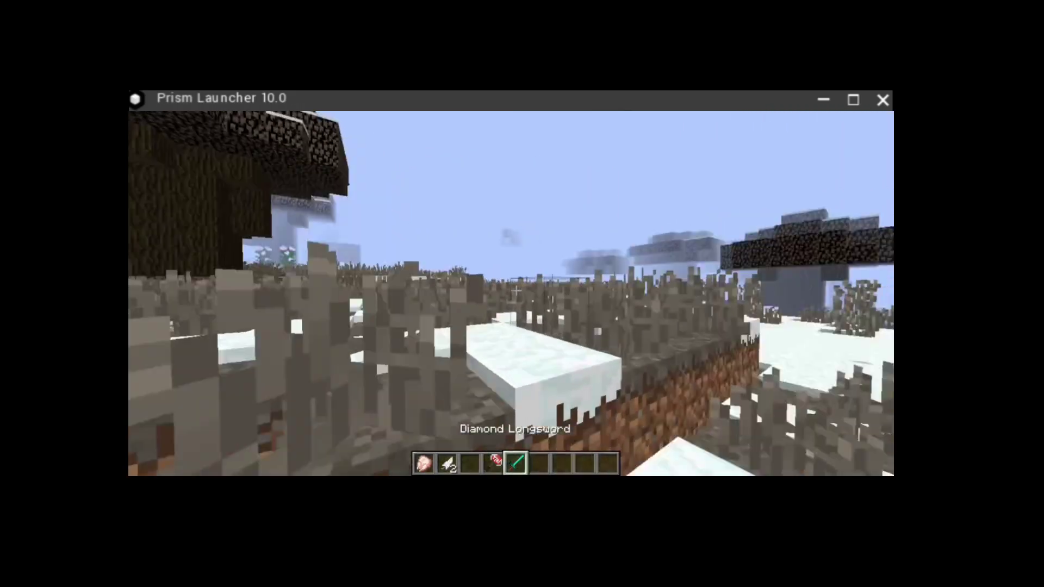
pyautogui.press('4')
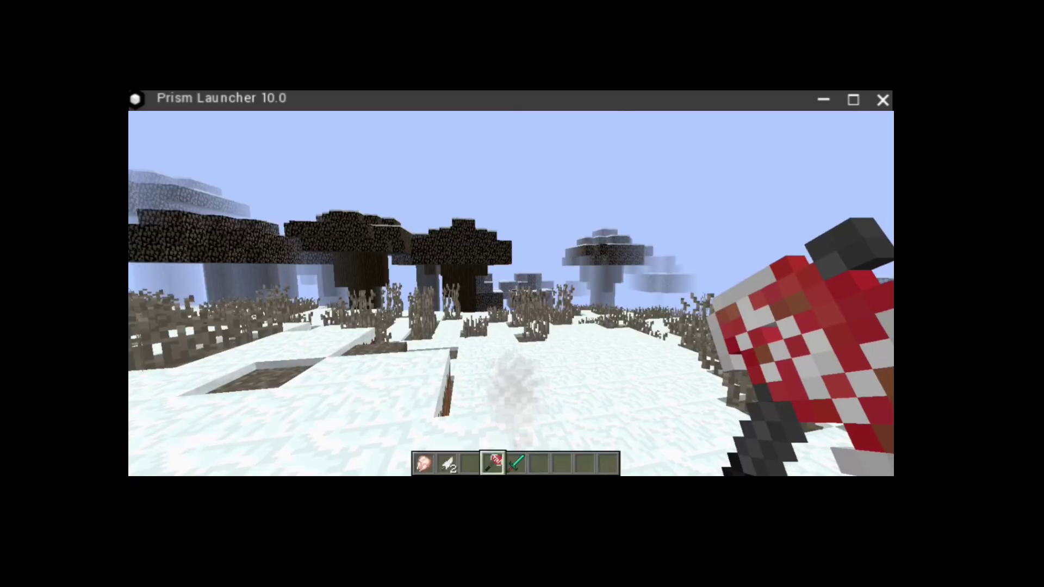
# - Browse the creative inventory's Transportation and third-page mod categories, and add a stone chair to the hotbar
pyautogui.press('e')
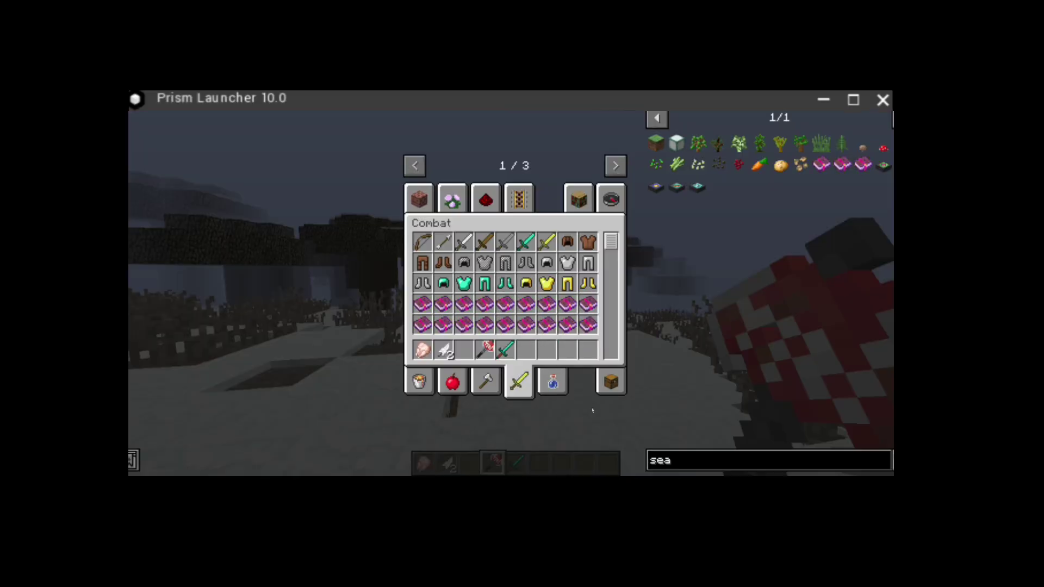
pyautogui.click(611, 377)
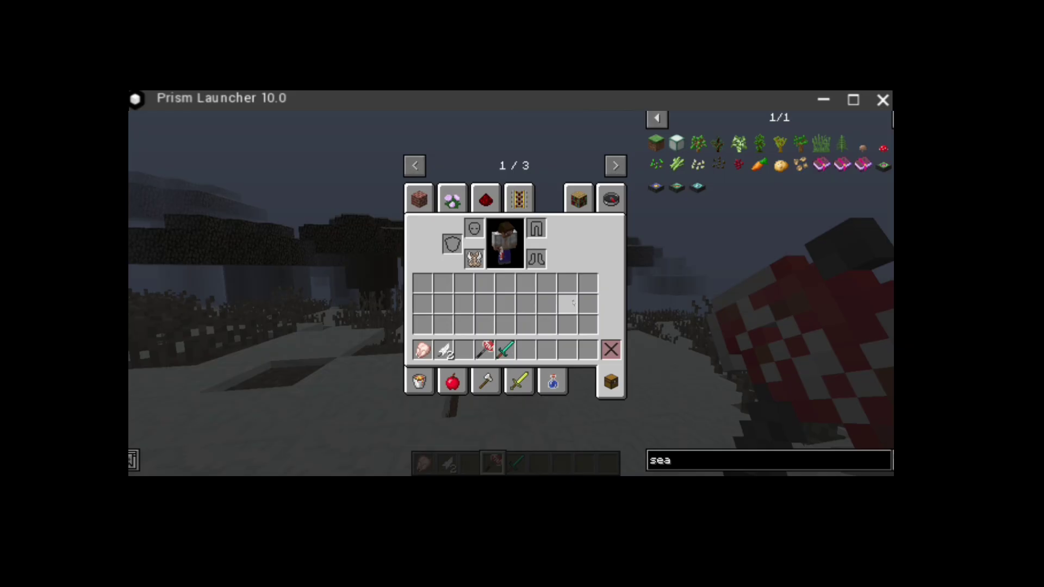
pyautogui.click(519, 200)
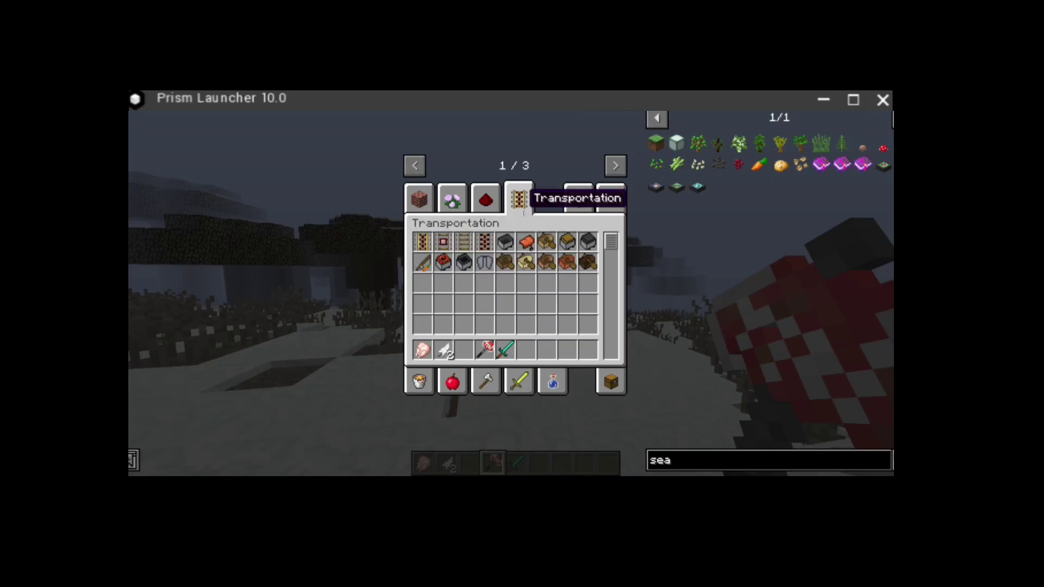
pyautogui.click(615, 166)
pyautogui.click(615, 166)
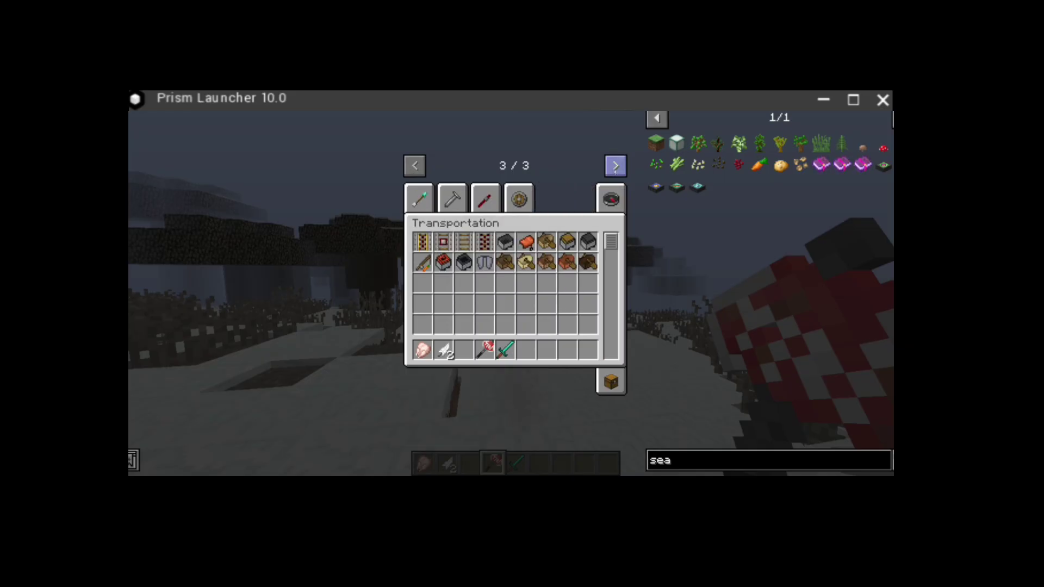
pyautogui.click(519, 200)
pyautogui.press('e')
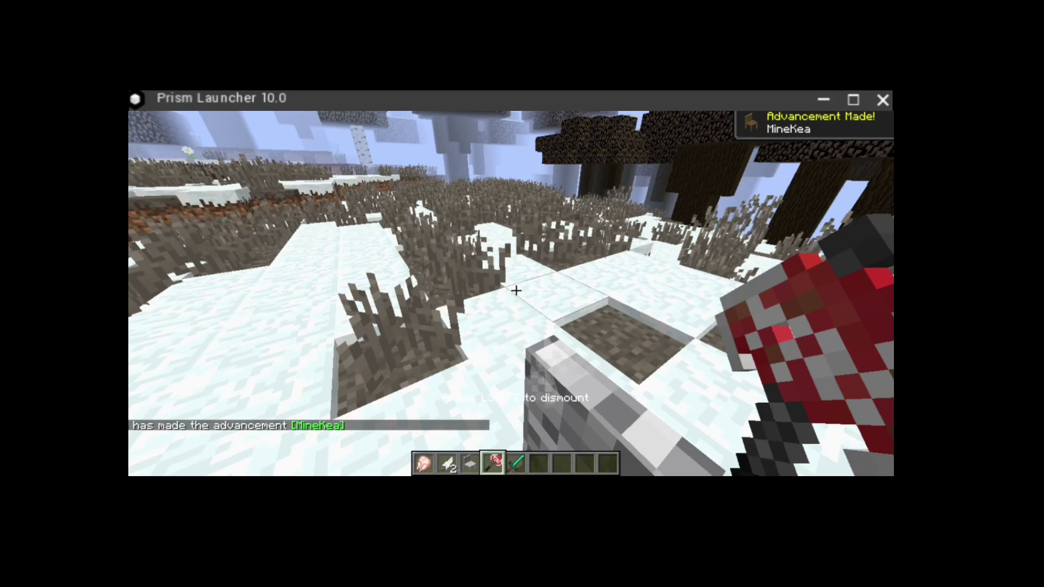
# - View the character on the placed stone chair from behind and from the front, and return to first-person view
pyautogui.press('F5')
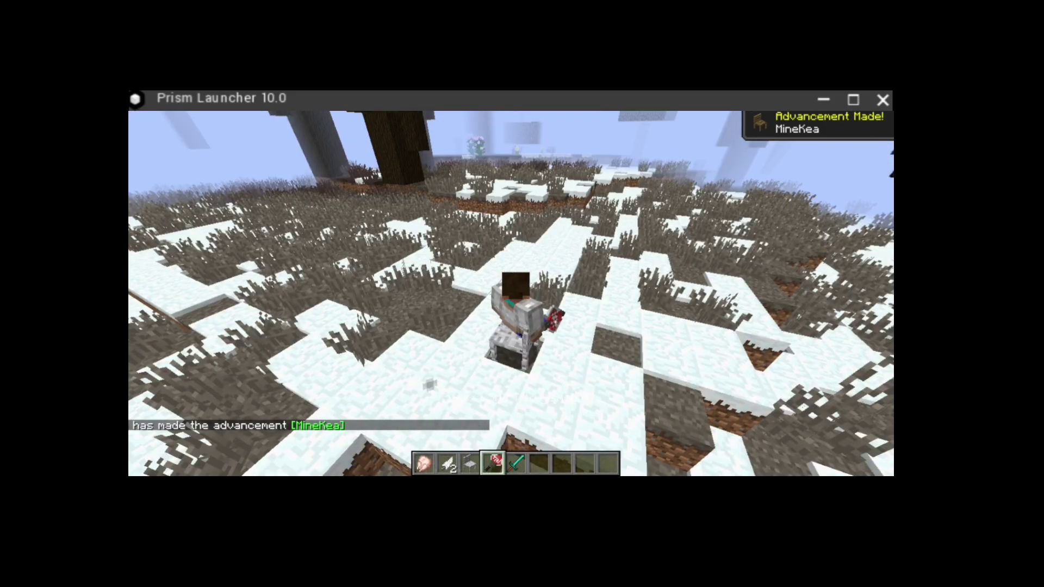
pyautogui.press('F5')
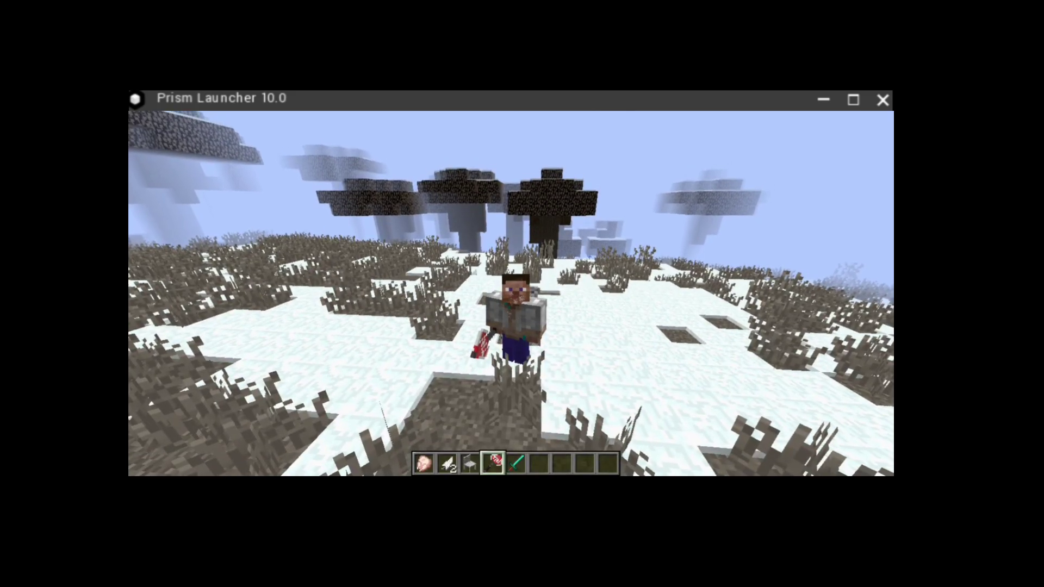
pyautogui.press('F5')
# - Spawn a zombie beside the stone chair with the spawn egg and kill it with the Diamond Longsword
pyautogui.press('7')
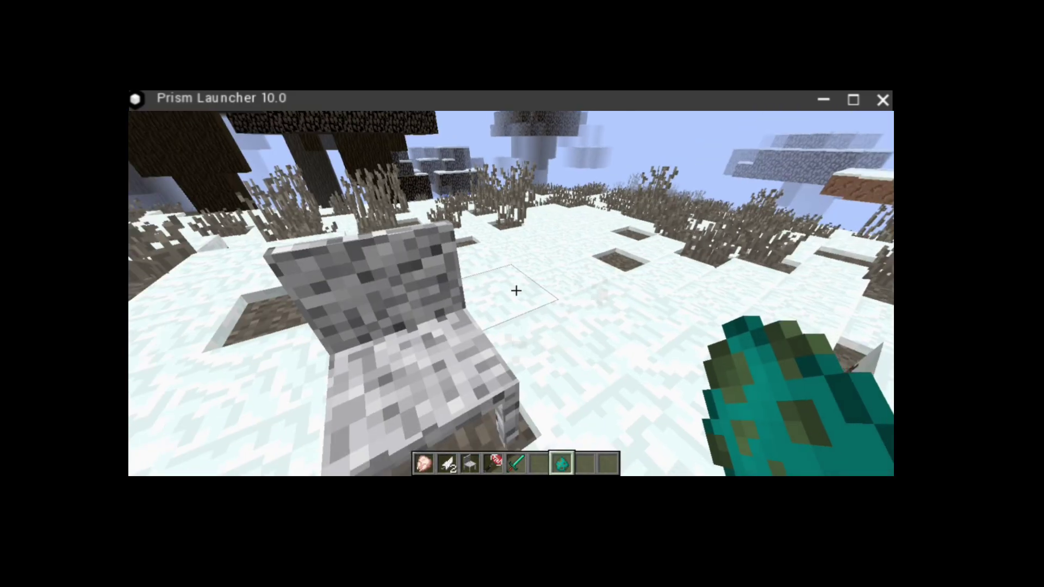
pyautogui.rightClick(516, 291)
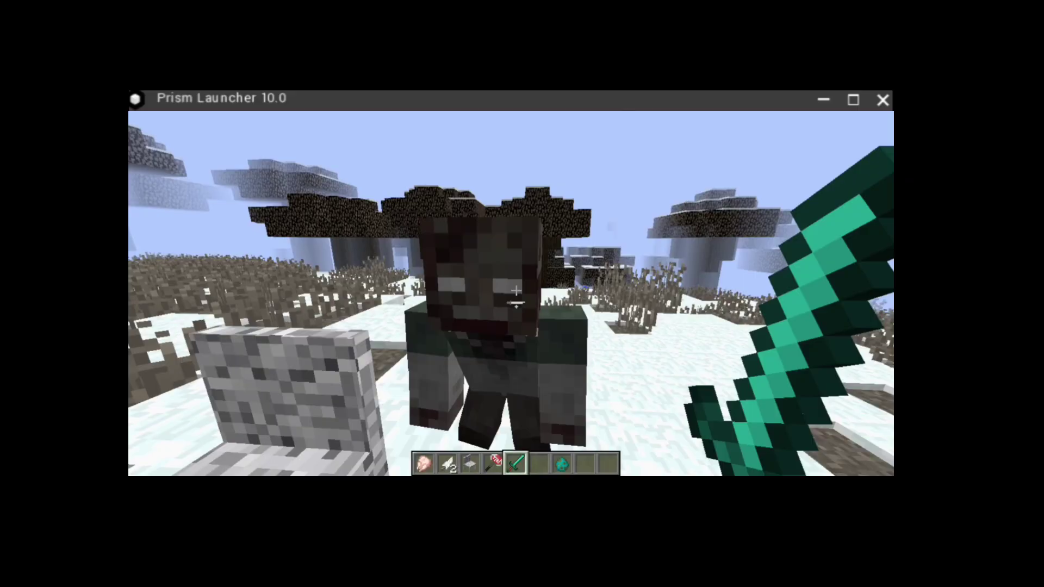
pyautogui.click(516, 291)
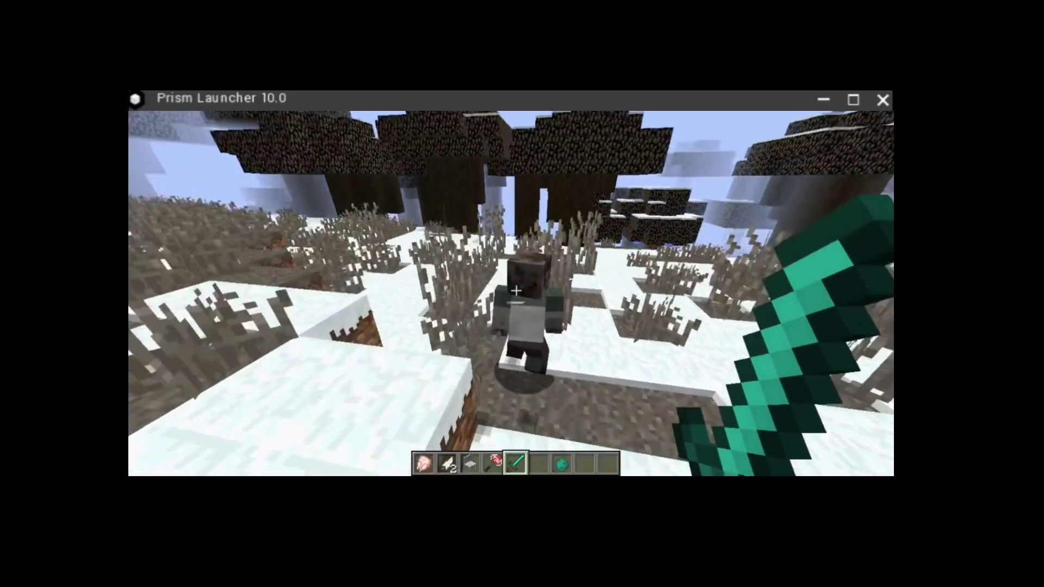
pyautogui.click(516, 291)
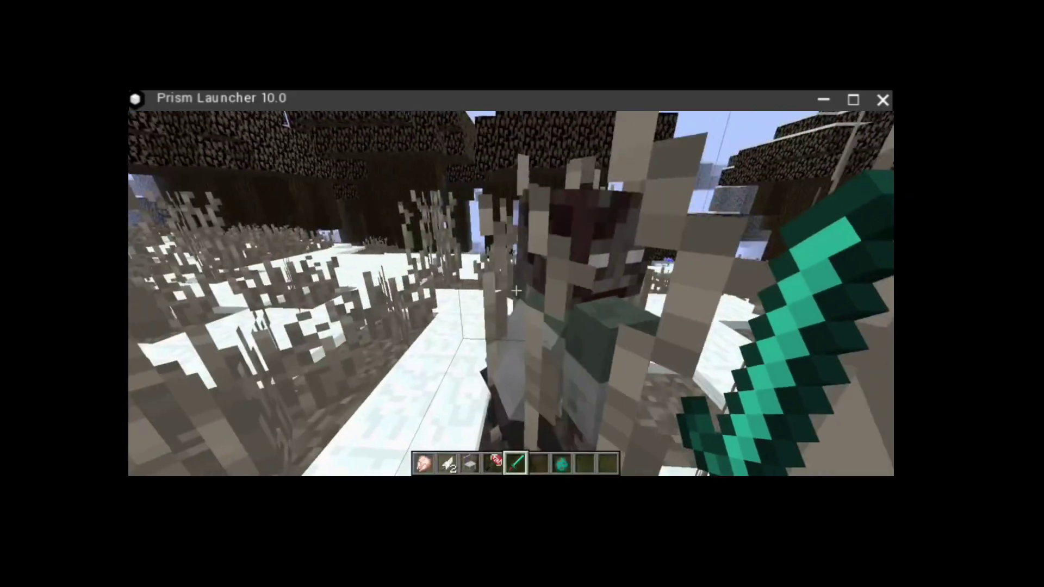
pyautogui.click(517, 290)
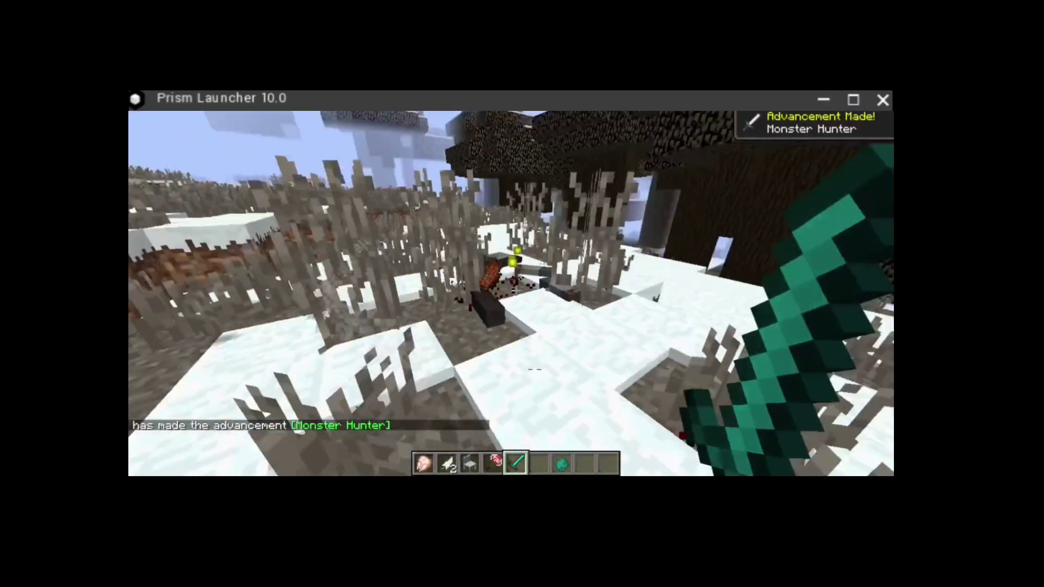
# - Walk forward through the snowy terrain and view the character from the front in third person
pyautogui.press('w')
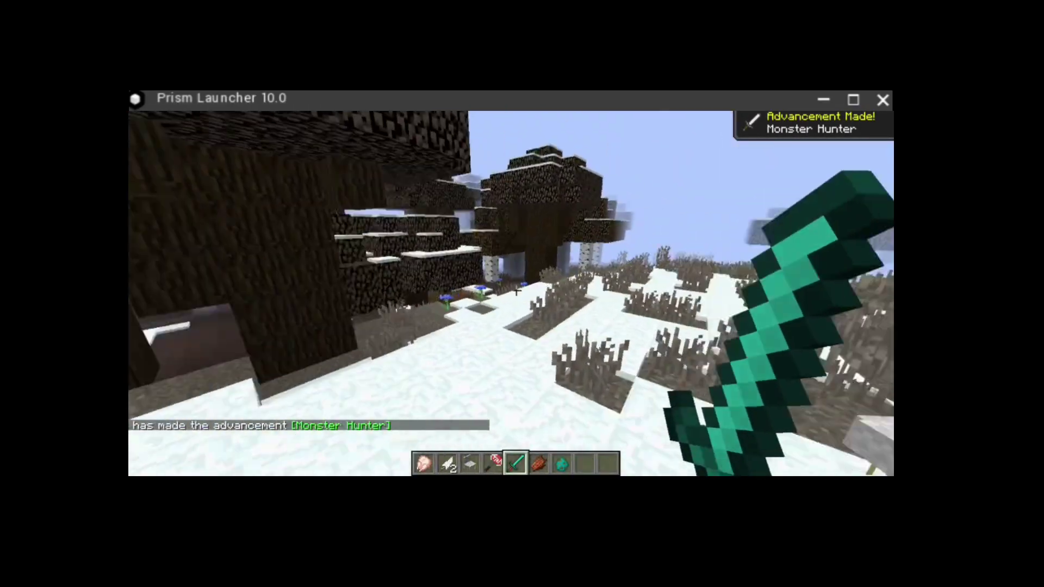
pyautogui.press('w')
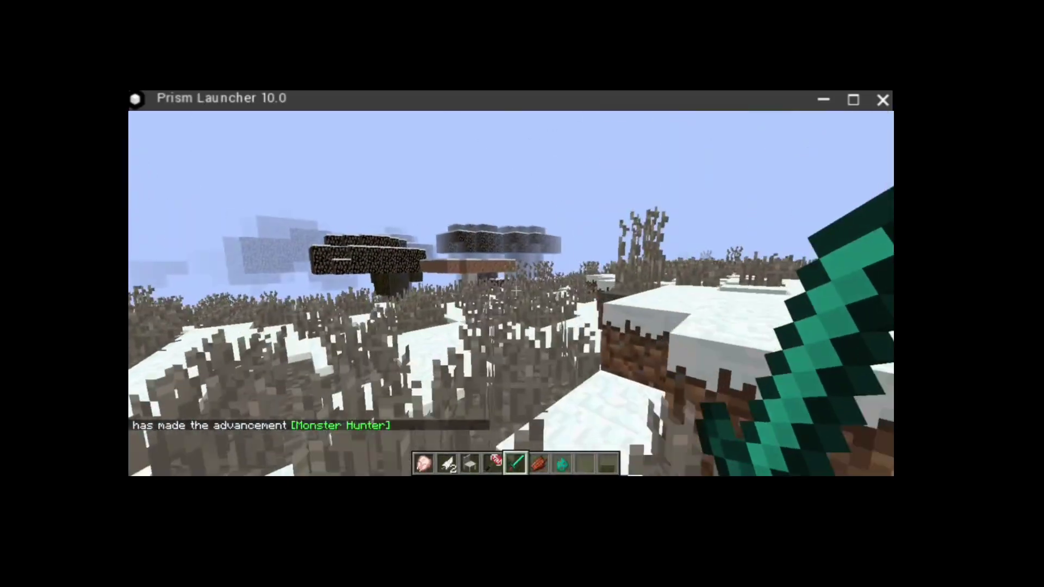
pyautogui.press('F5')
pyautogui.press('F5')
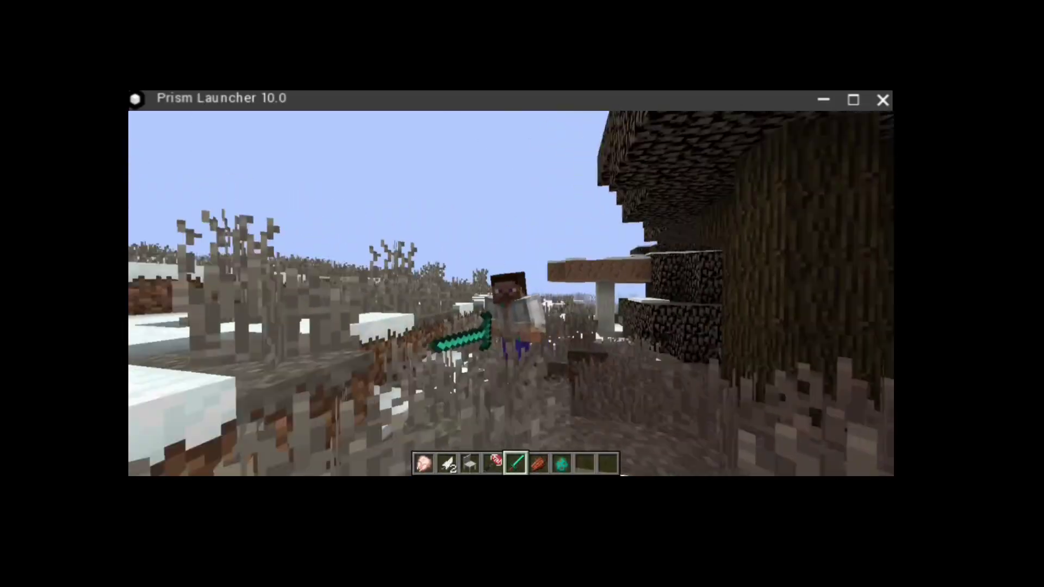